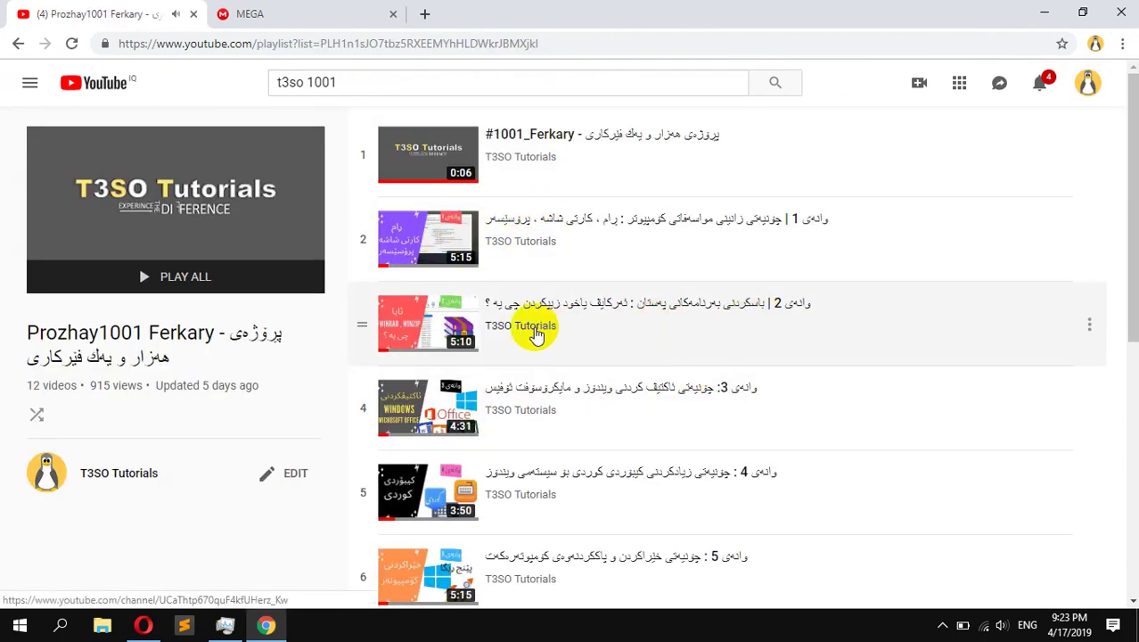
Switch between the YouTube and MEGA tabs, ending on the 19.7 MB Driver Booster.rar download page
{"action": "left_click", "coordinate": [320, 15]}
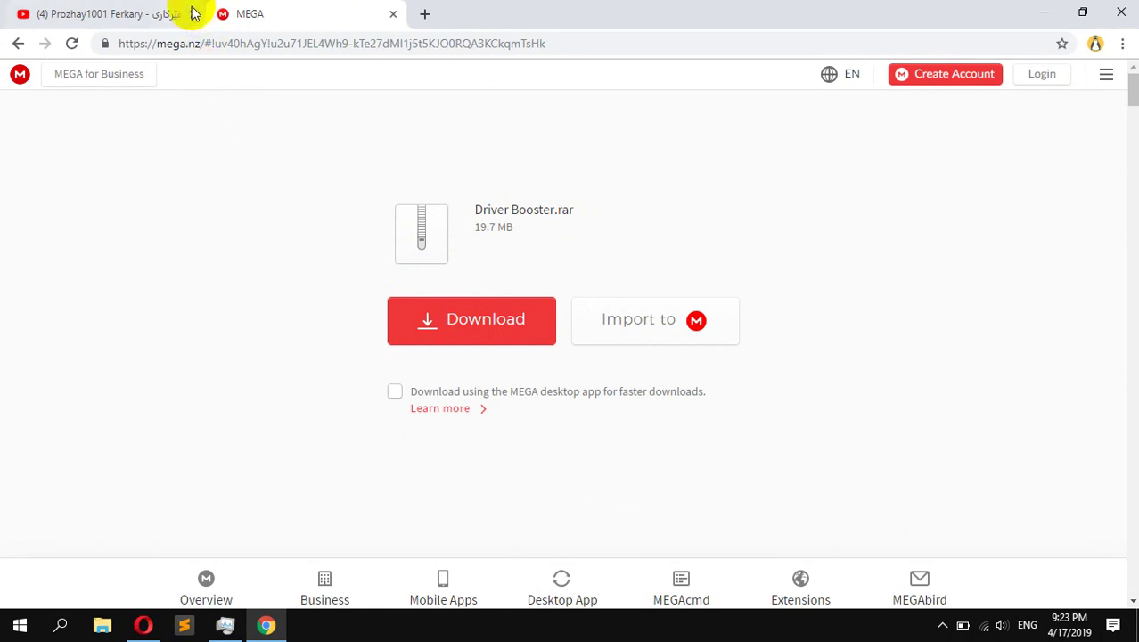
{"action": "left_click", "coordinate": [163, 12]}
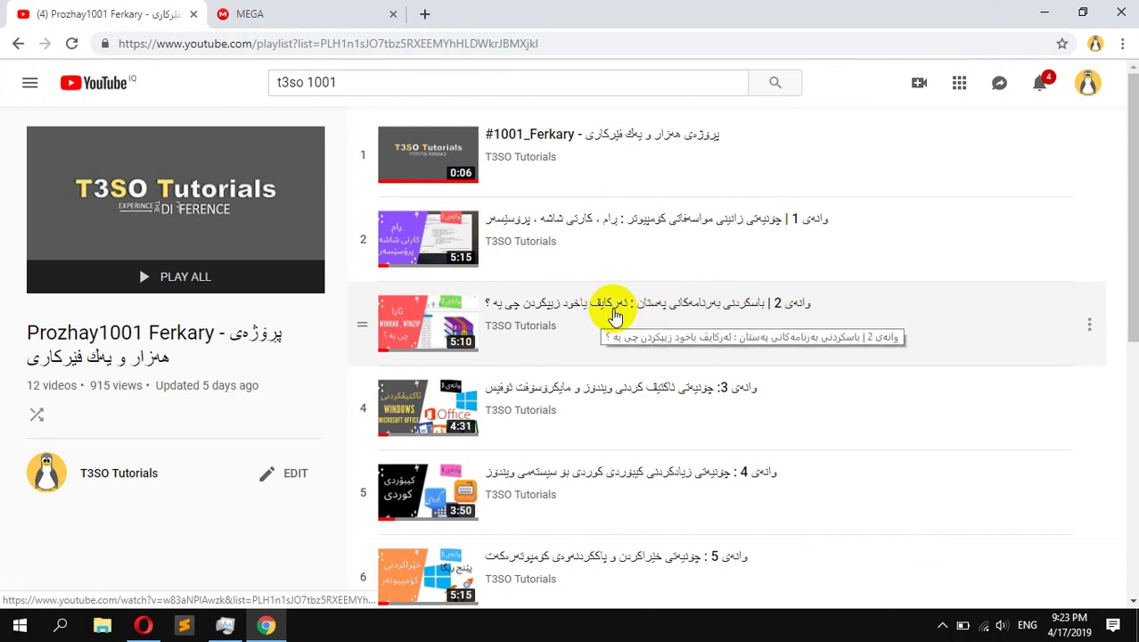
{"action": "left_click", "coordinate": [307, 14]}
Extract Driver Booster.rar onto the desktop with Extract Here, entering the archive password
{"action": "left_click", "coordinate": [1059, 10]}
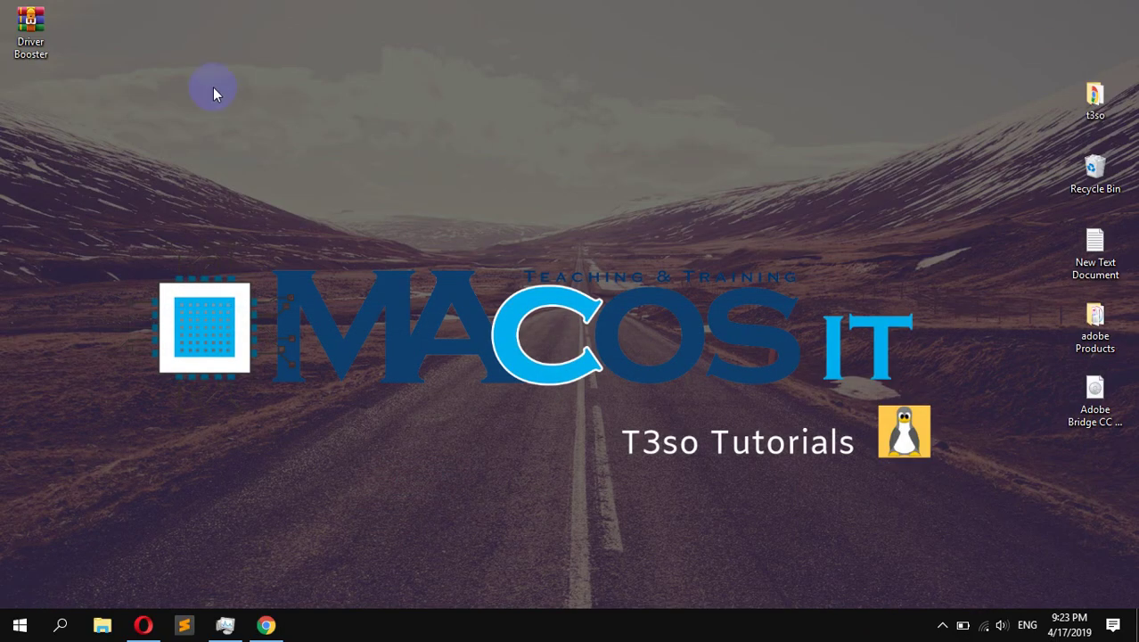
{"action": "left_click_drag", "start_coordinate": [30, 25], "coordinate": [96, 102]}
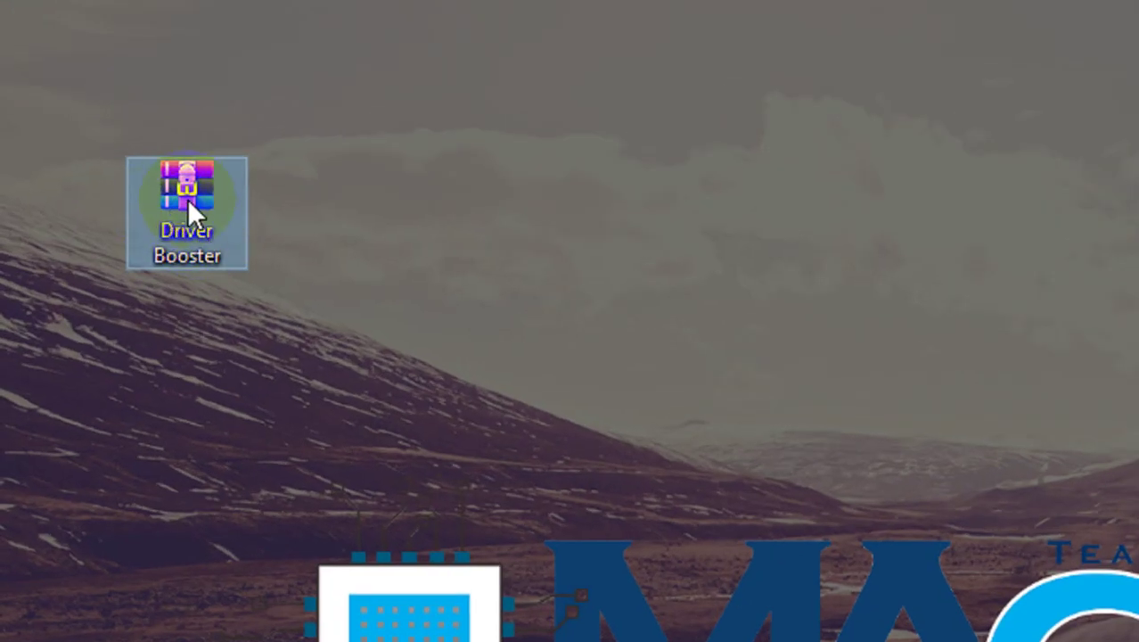
{"action": "right_click", "coordinate": [103, 111]}
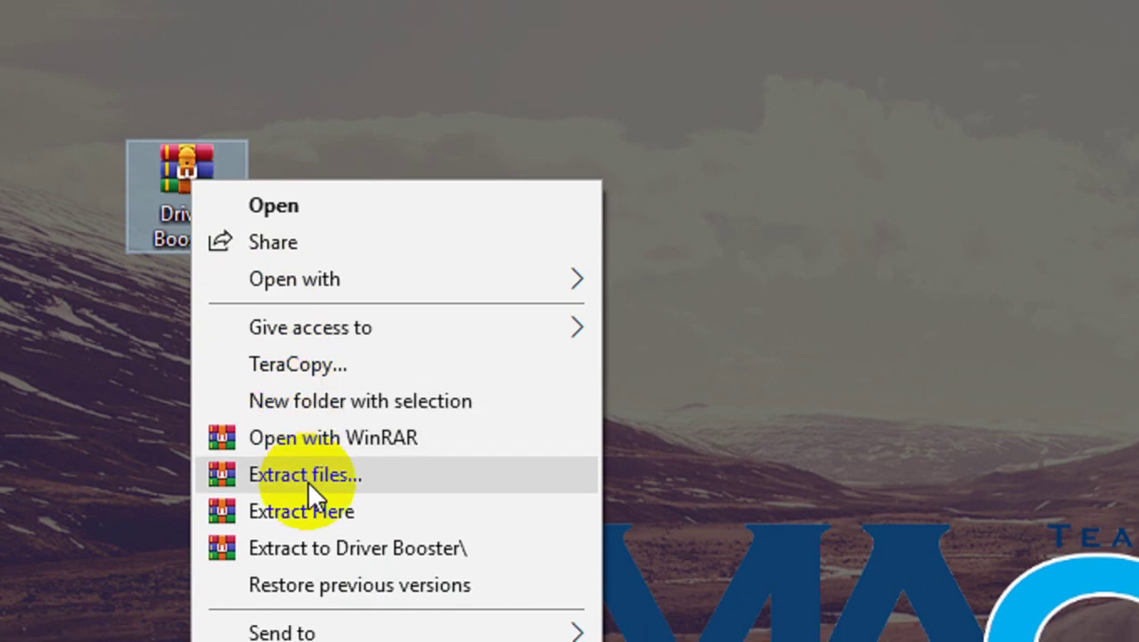
{"action": "left_click", "coordinate": [320, 481]}
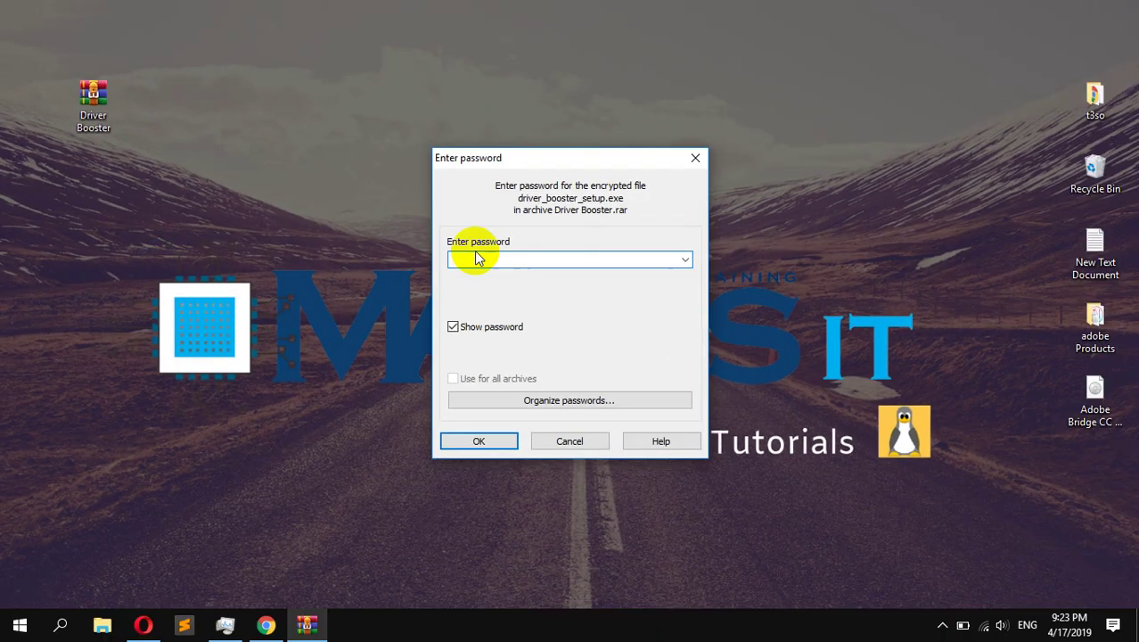
{"action": "left_click_drag", "start_coordinate": [539, 173], "coordinate": [305, 36]}
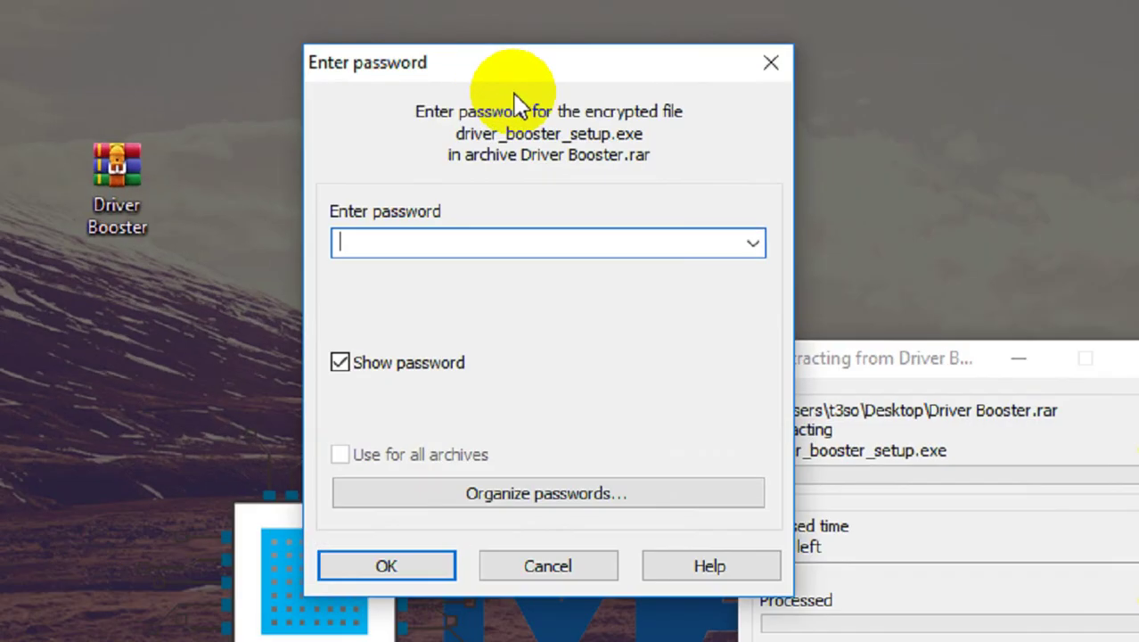
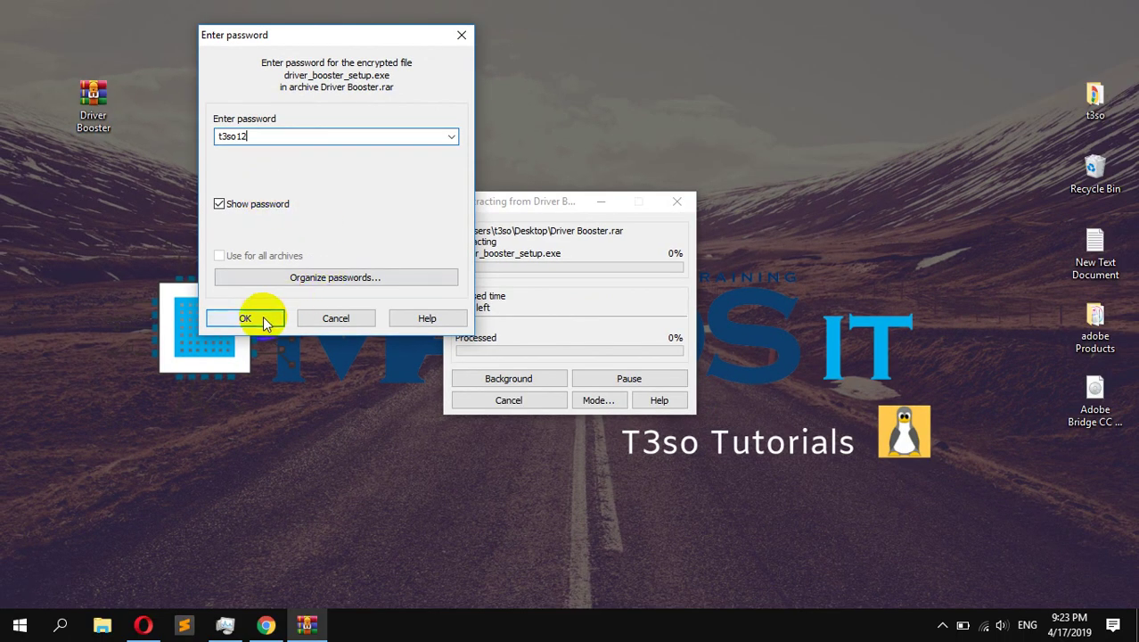
{"action": "left_click", "coordinate": [427, 631]}
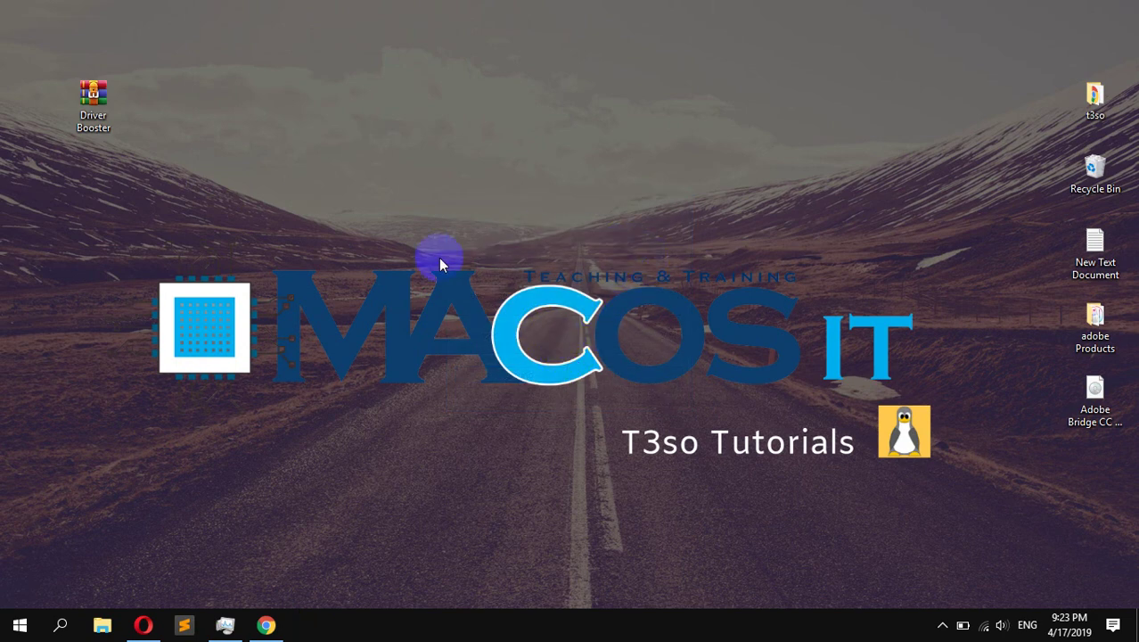
Spread the archive, driver_booster_setup and version.dll apart on the desktop, then select driver_booster_setup
{"action": "left_click_drag", "start_coordinate": [92, 102], "coordinate": [535, 100]}
{"action": "mouse_move", "coordinate": [51, 50]}
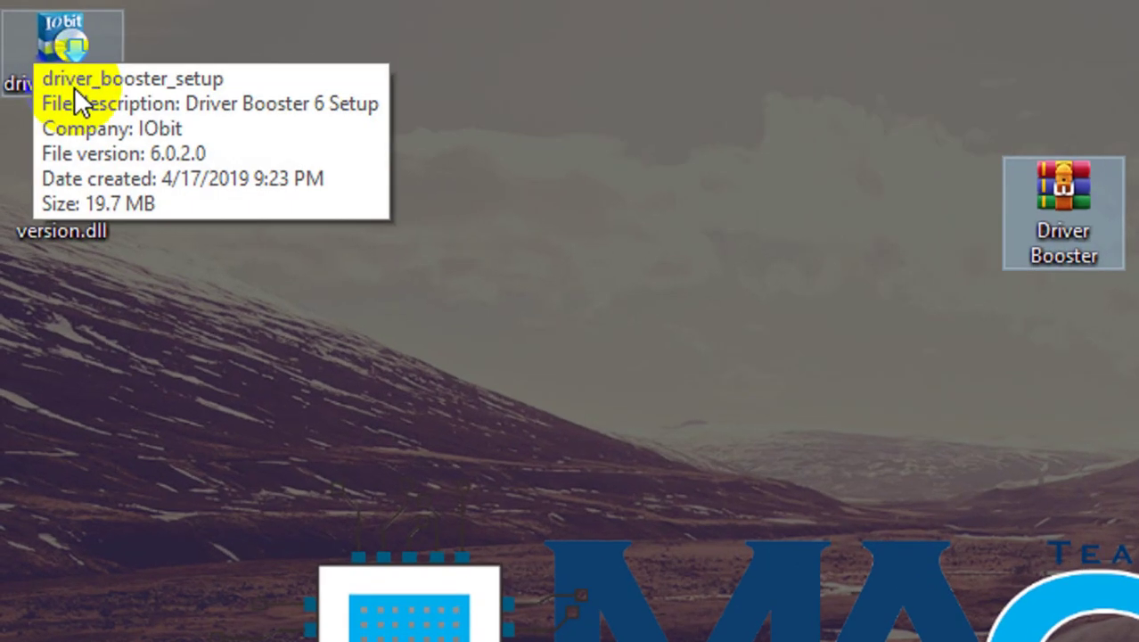
{"action": "left_click_drag", "start_coordinate": [15, 32], "coordinate": [303, 178]}
{"action": "left_click", "coordinate": [67, 197]}
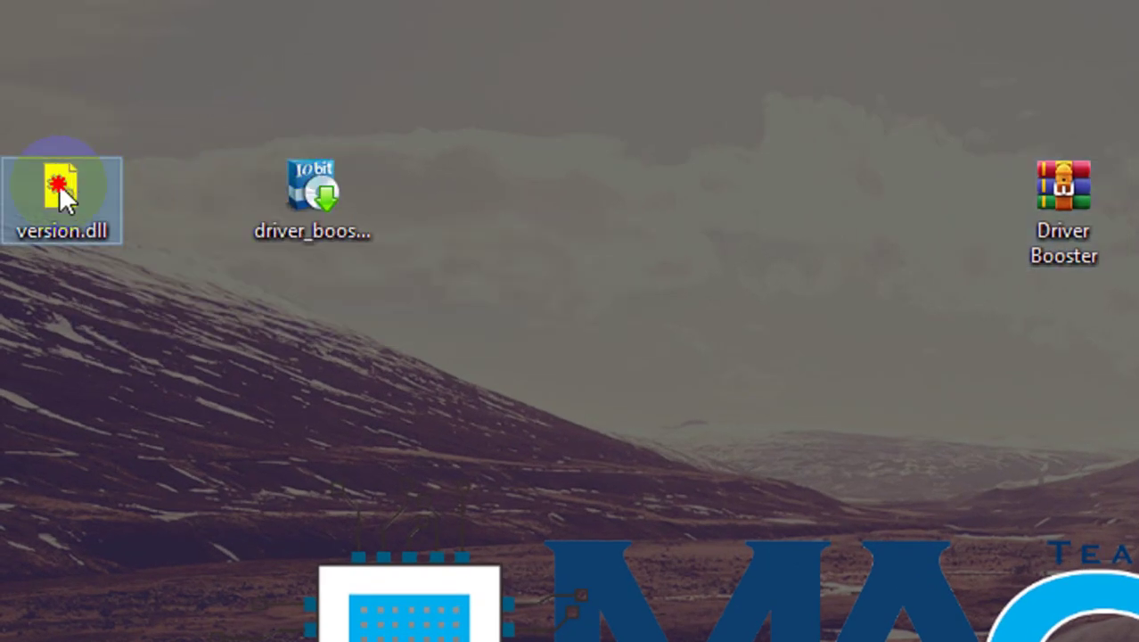
{"action": "left_click_drag", "start_coordinate": [67, 198], "coordinate": [120, 203]}
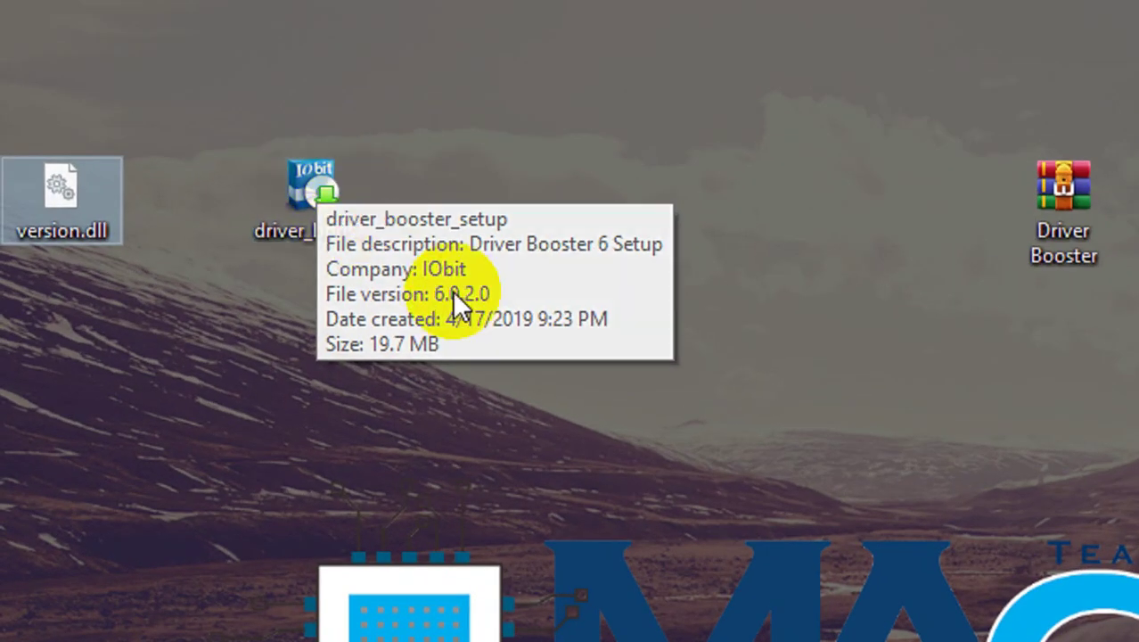
{"action": "left_click", "coordinate": [296, 219]}
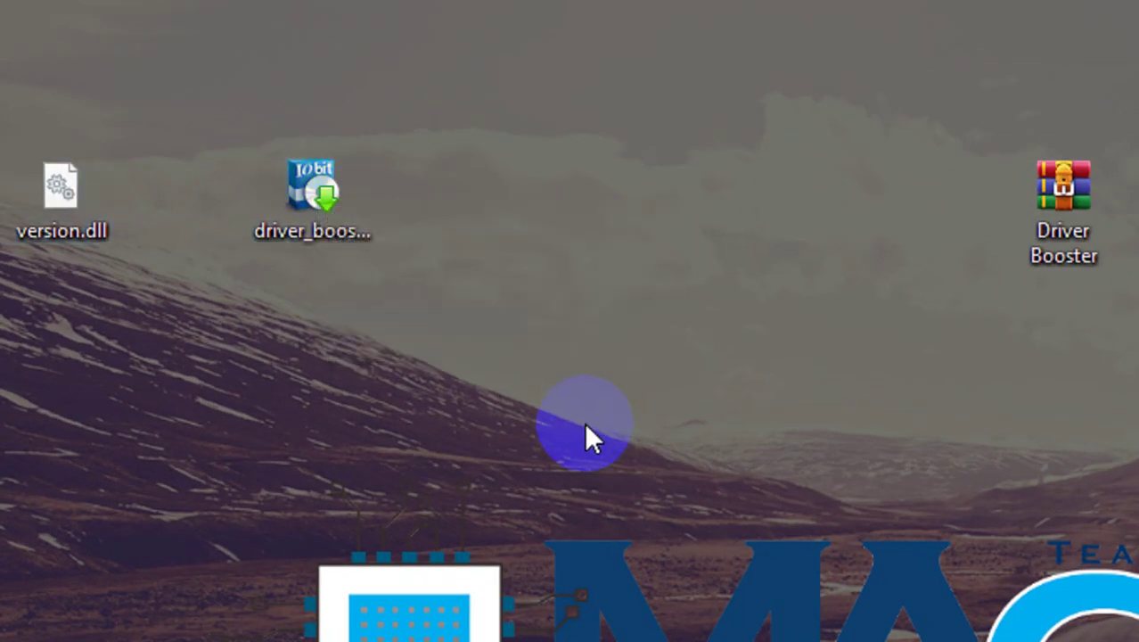
{"action": "left_click", "coordinate": [159, 95]}
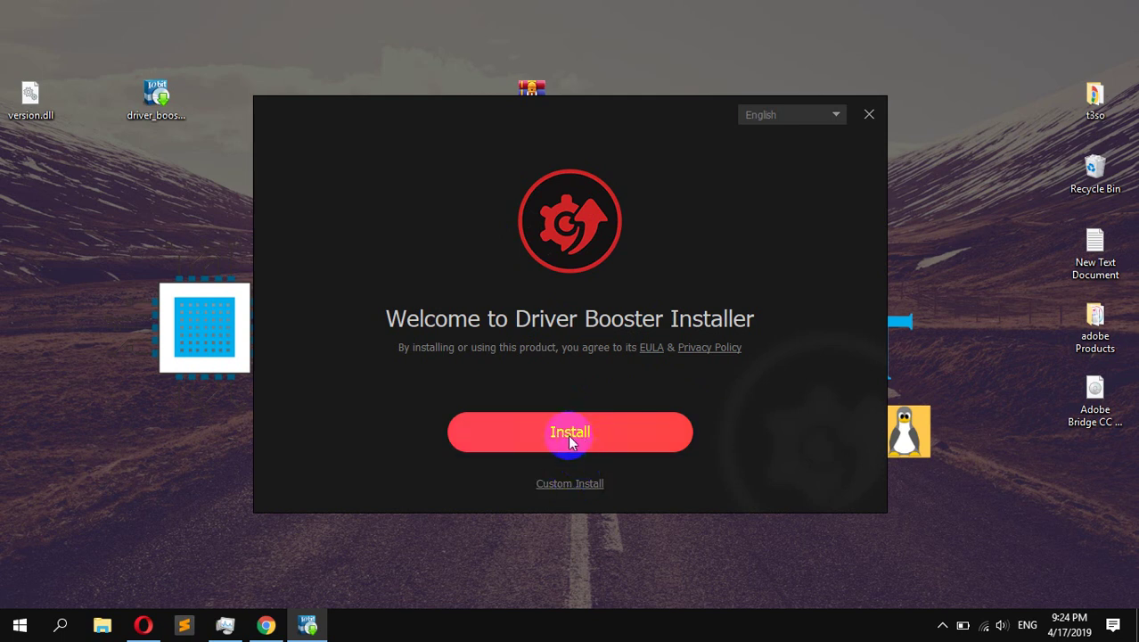
Run the default Driver Booster 6 install, choosing No, thanks for Dashlane and the newsletter
{"action": "left_click", "coordinate": [571, 437]}
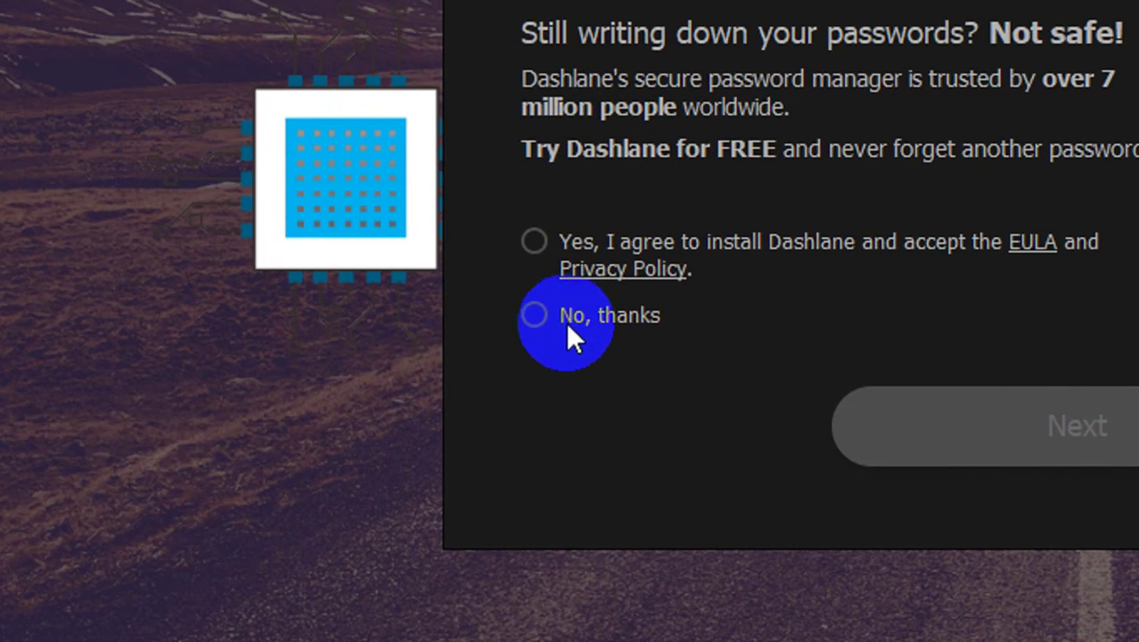
{"action": "left_click", "coordinate": [317, 402]}
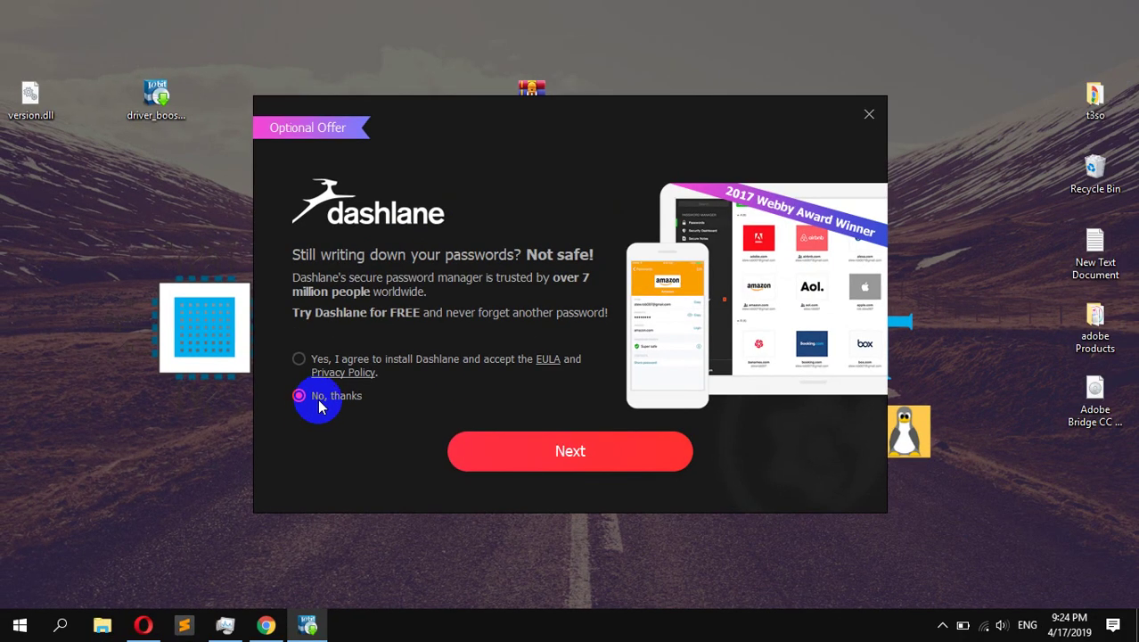
{"action": "left_click", "coordinate": [570, 448]}
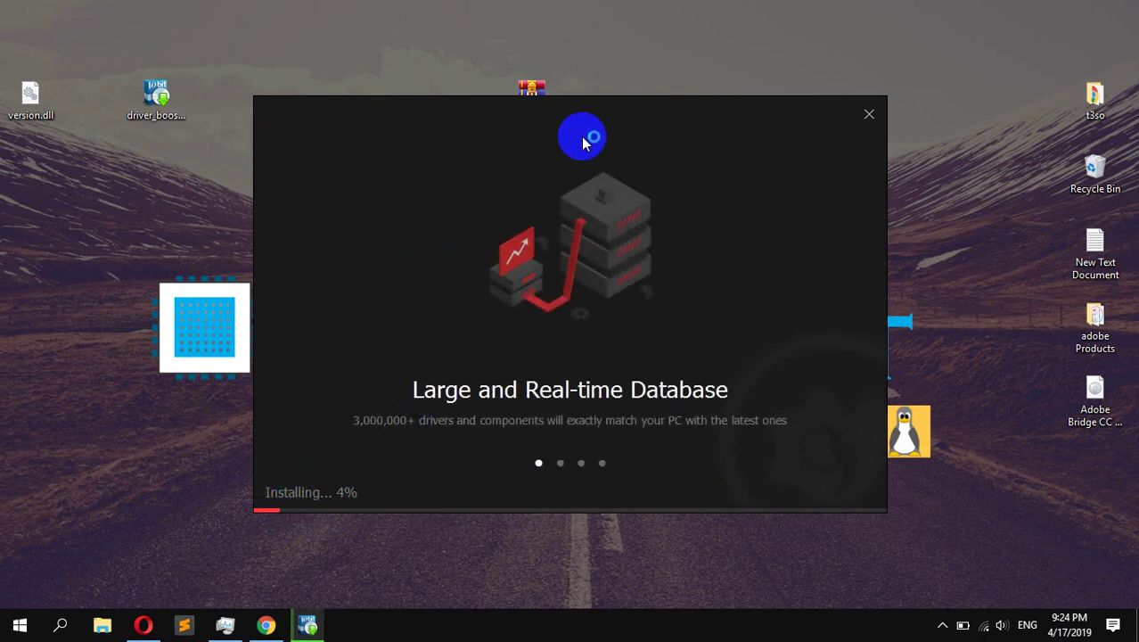
{"action": "left_click_drag", "start_coordinate": [587, 134], "coordinate": [588, 178]}
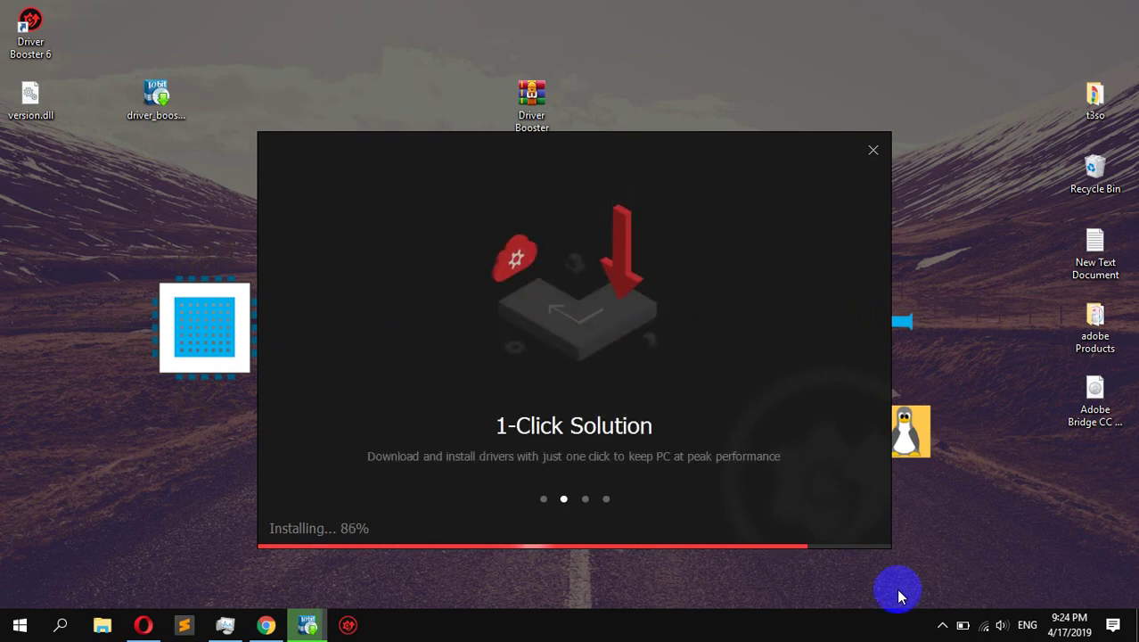
{"action": "left_click", "coordinate": [941, 631]}
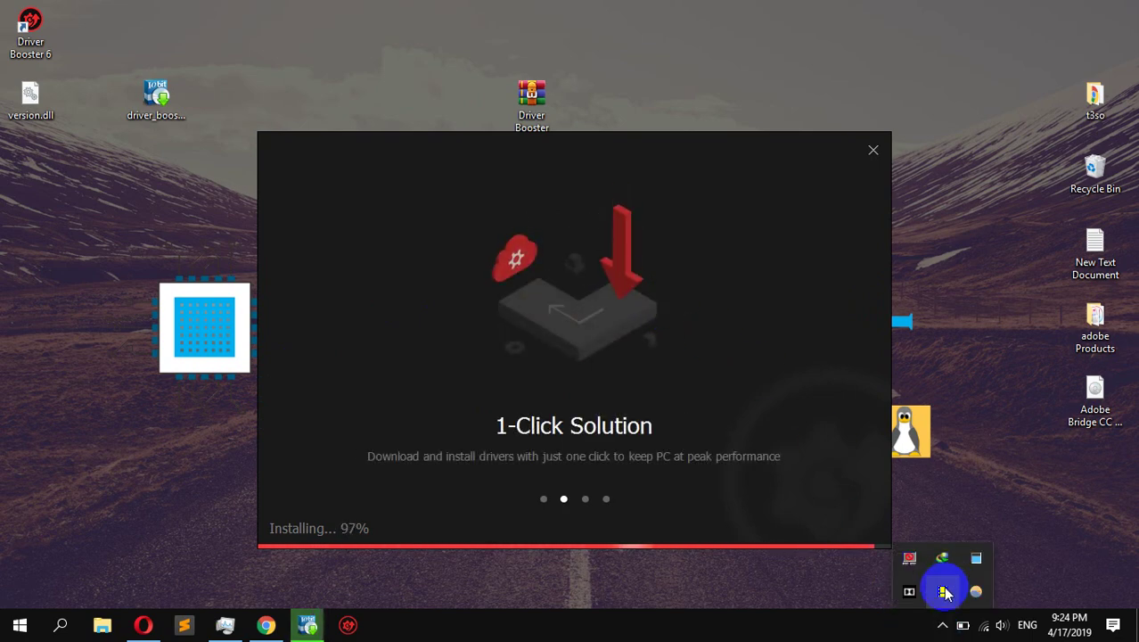
{"action": "left_click", "coordinate": [971, 236]}
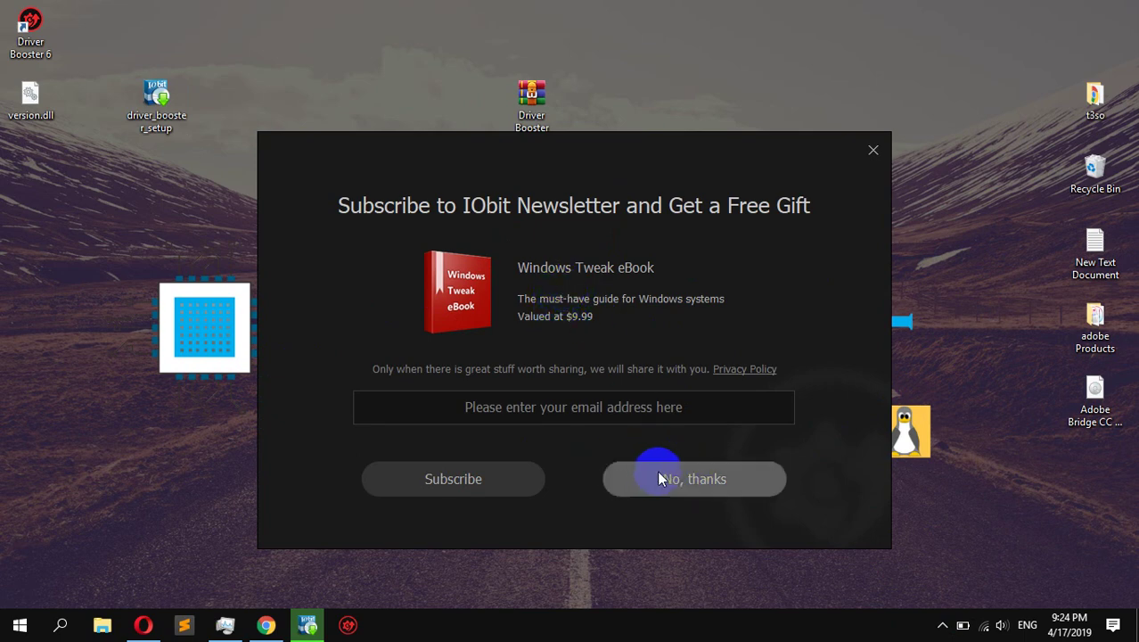
{"action": "left_click", "coordinate": [693, 482]}
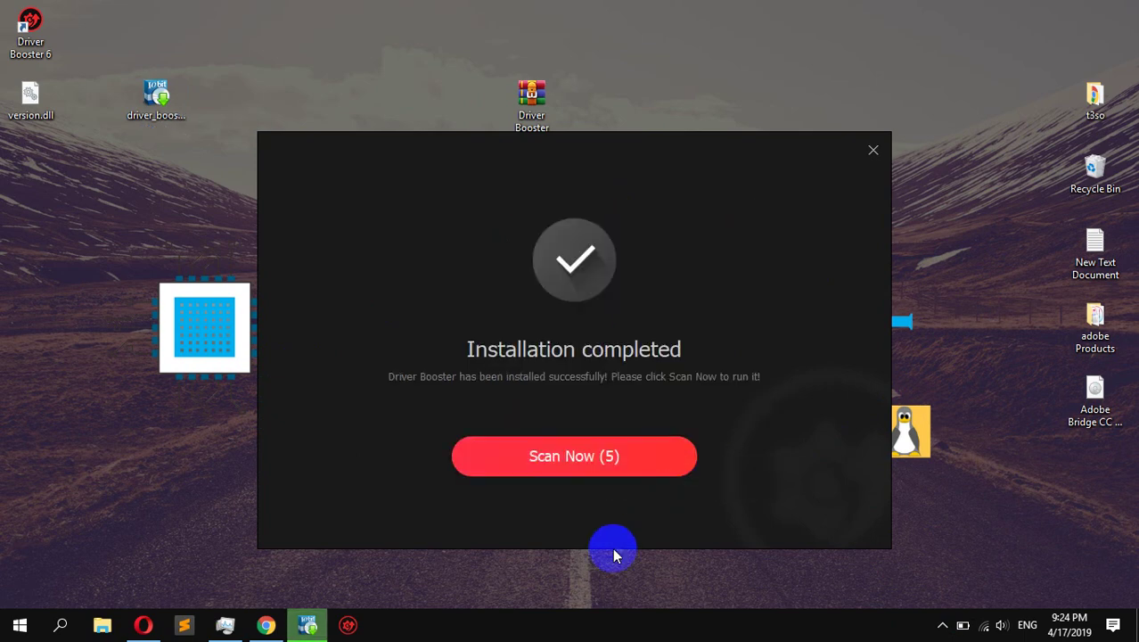
Launch Driver Booster, start a driver scan, then stop it and close the window
{"action": "left_click", "coordinate": [573, 466]}
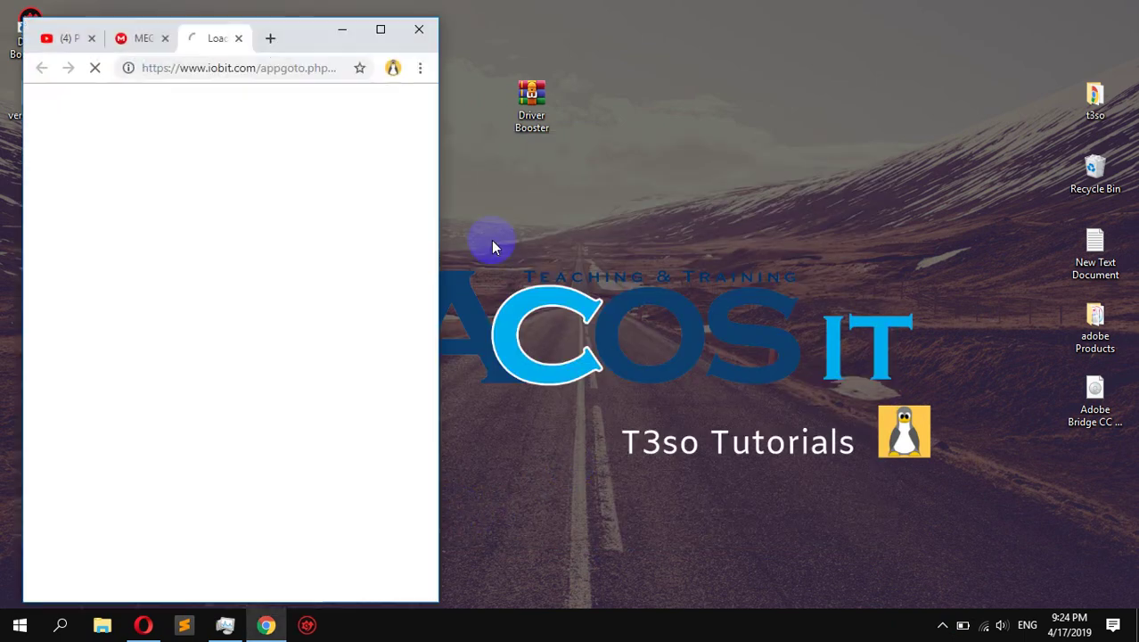
{"action": "left_click", "coordinate": [342, 30]}
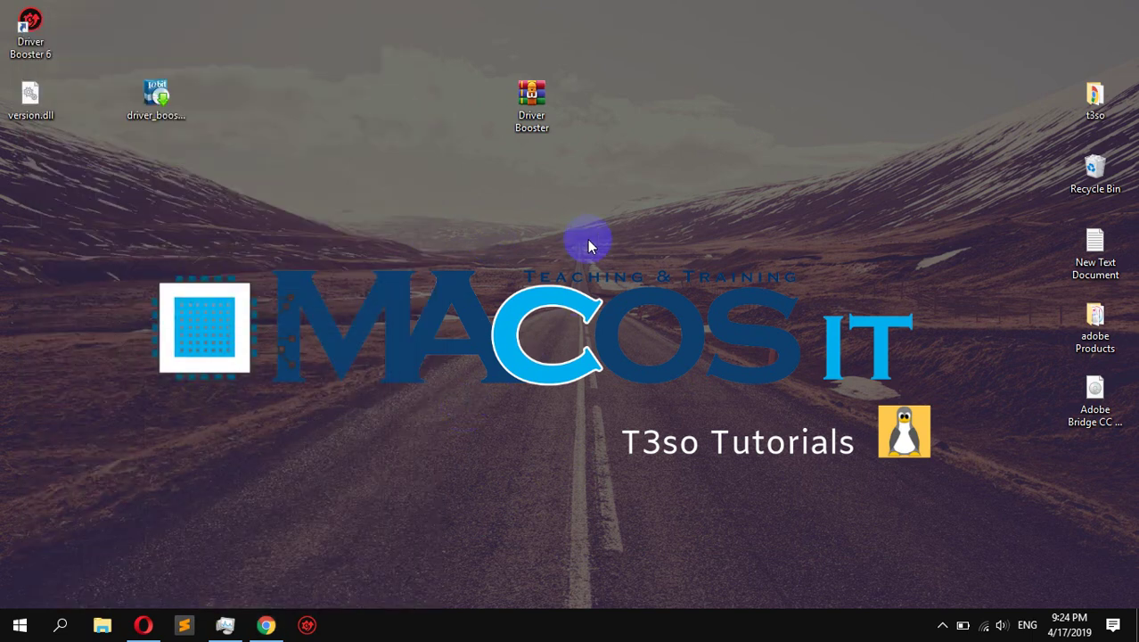
{"action": "right_click", "coordinate": [608, 228]}
{"action": "left_click", "coordinate": [554, 298]}
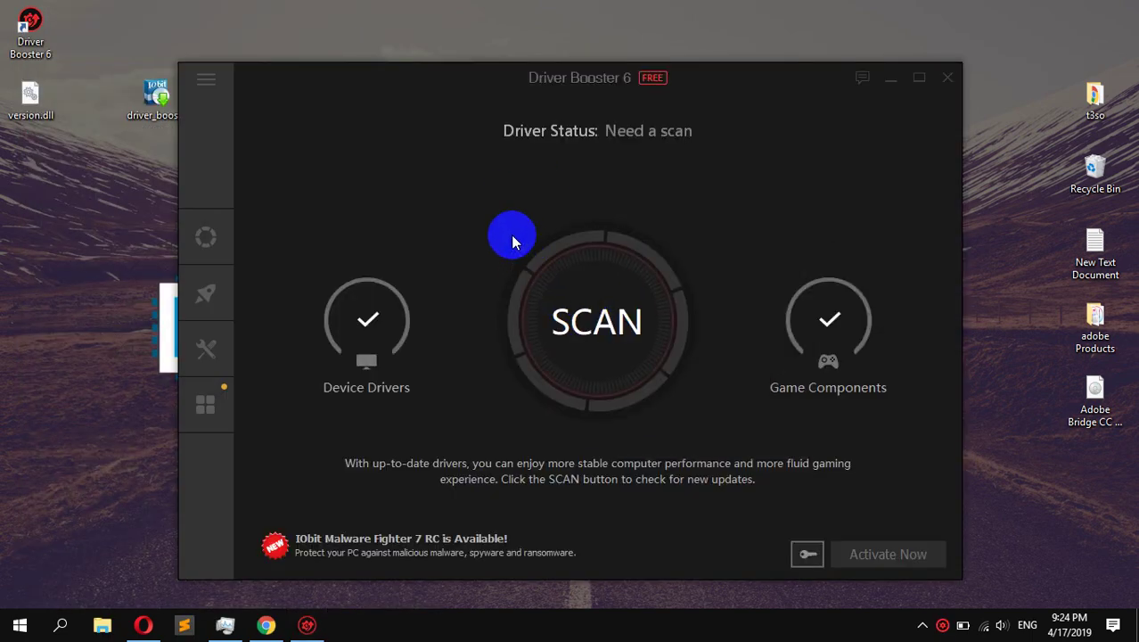
{"action": "left_click", "coordinate": [578, 396]}
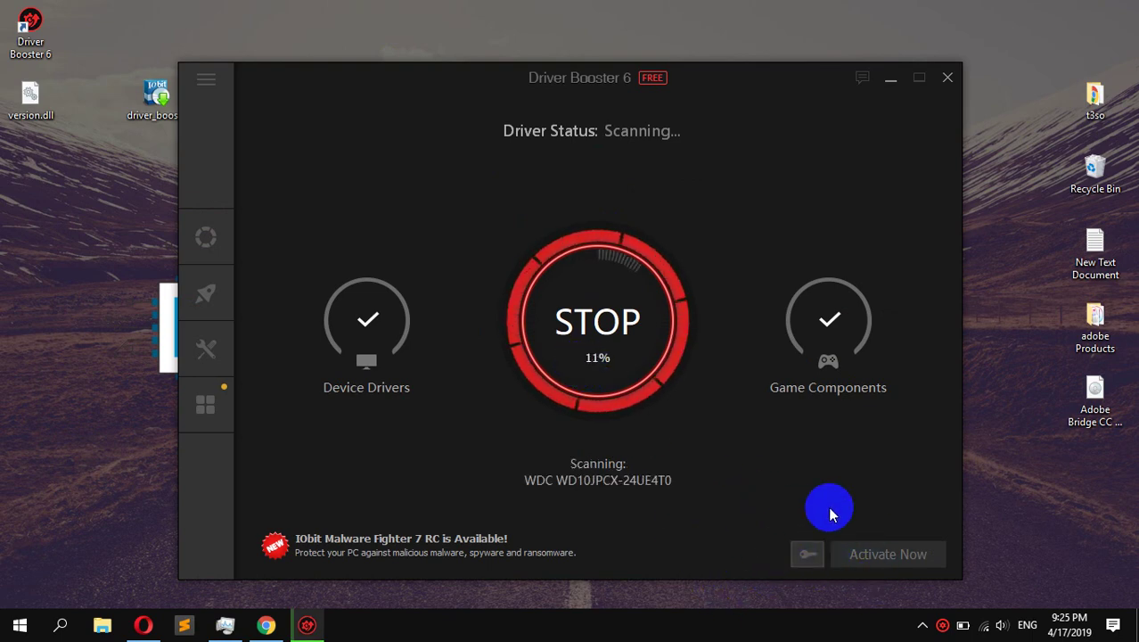
{"action": "left_click", "coordinate": [571, 284]}
{"action": "left_click", "coordinate": [947, 79]}
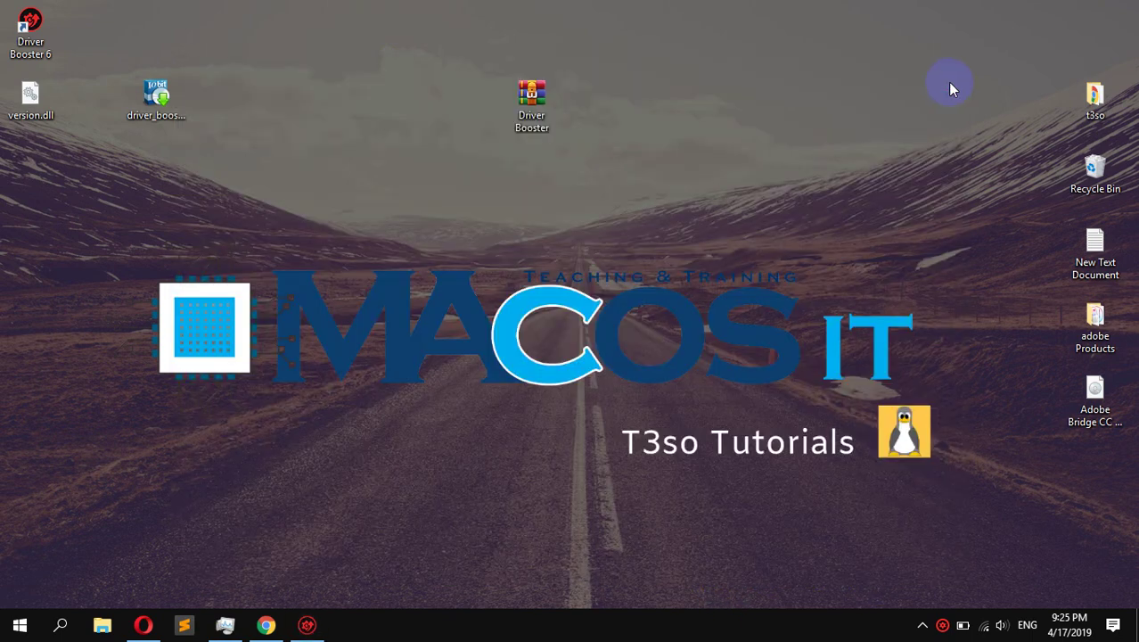
Exit Driver Booster from its notification-area icon
{"action": "left_click", "coordinate": [923, 624]}
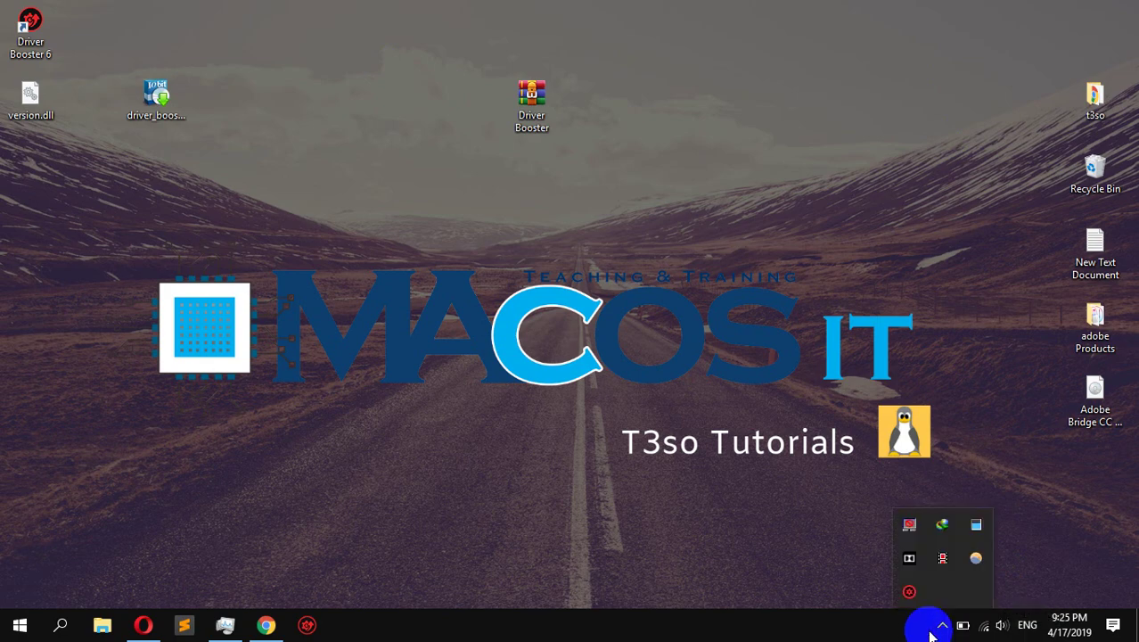
{"action": "right_click", "coordinate": [684, 549]}
{"action": "left_click", "coordinate": [734, 535]}
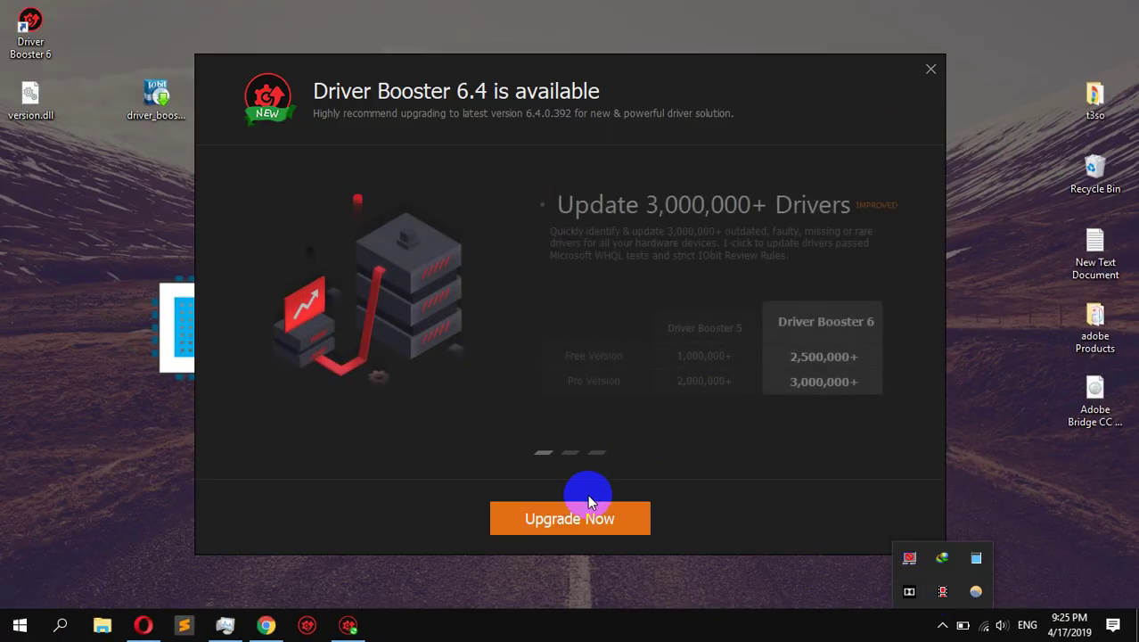
{"action": "left_click", "coordinate": [934, 78]}
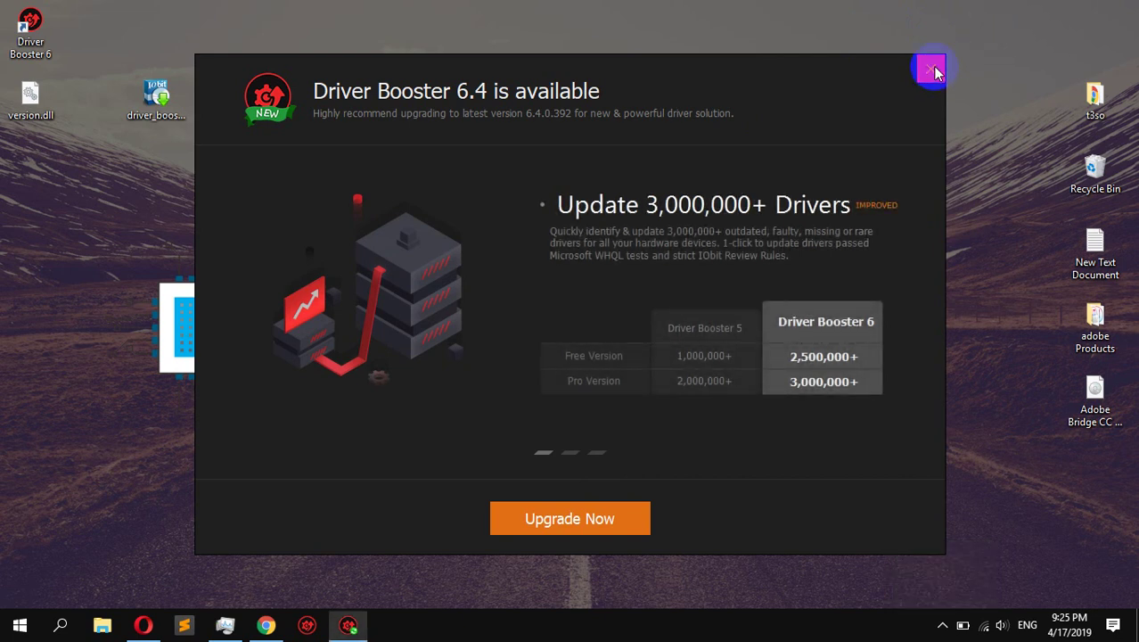
Skip the Driver Booster 6.4 upgrade offer and quit the remaining background instance
{"action": "left_click", "coordinate": [934, 71]}
{"action": "left_click", "coordinate": [675, 378]}
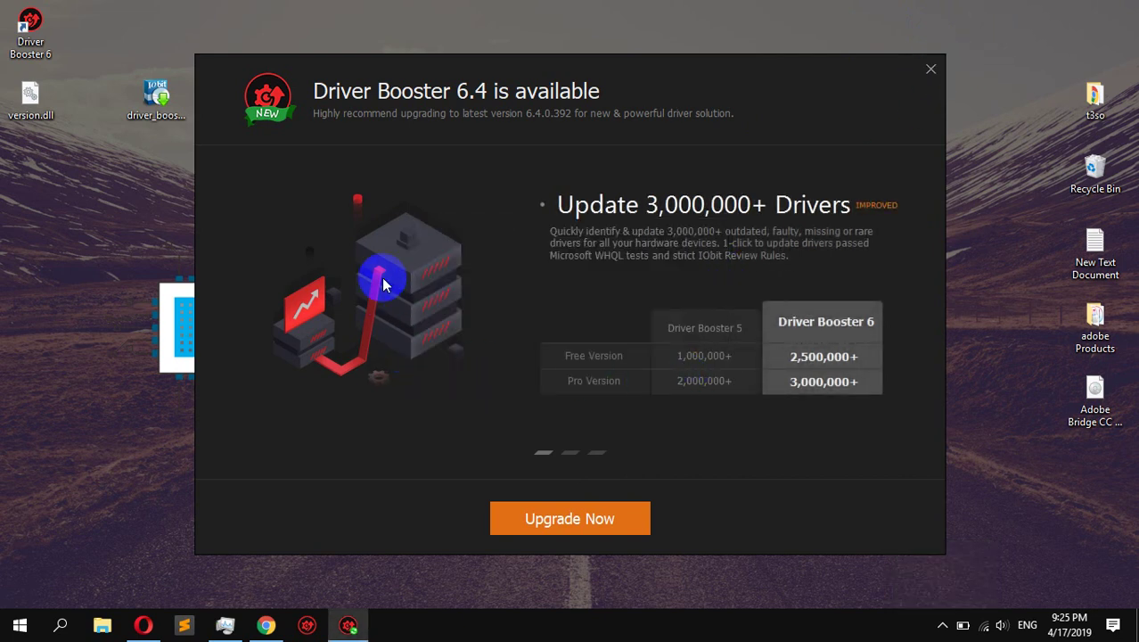
{"action": "left_click", "coordinate": [934, 71]}
{"action": "left_click", "coordinate": [446, 376]}
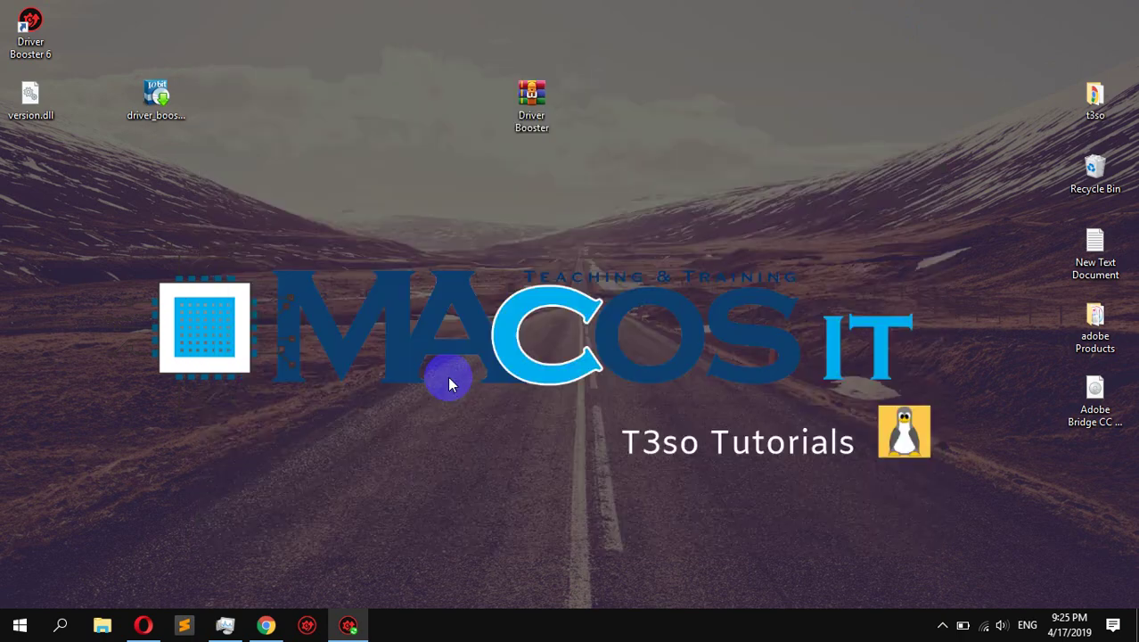
{"action": "left_click", "coordinate": [942, 624]}
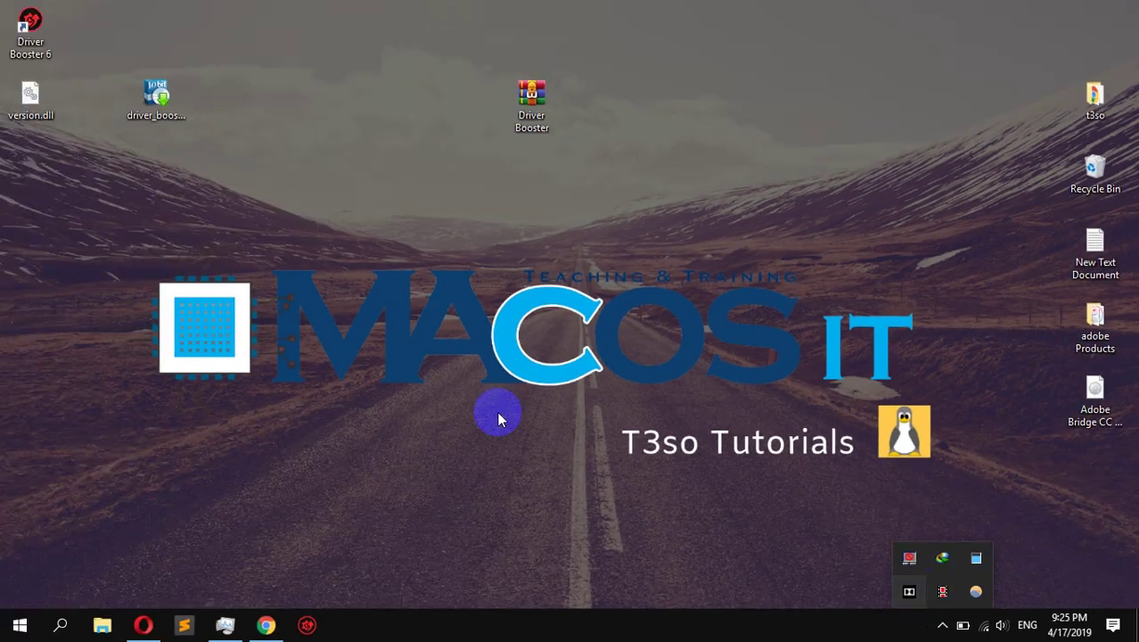
{"action": "left_click", "coordinate": [288, 281]}
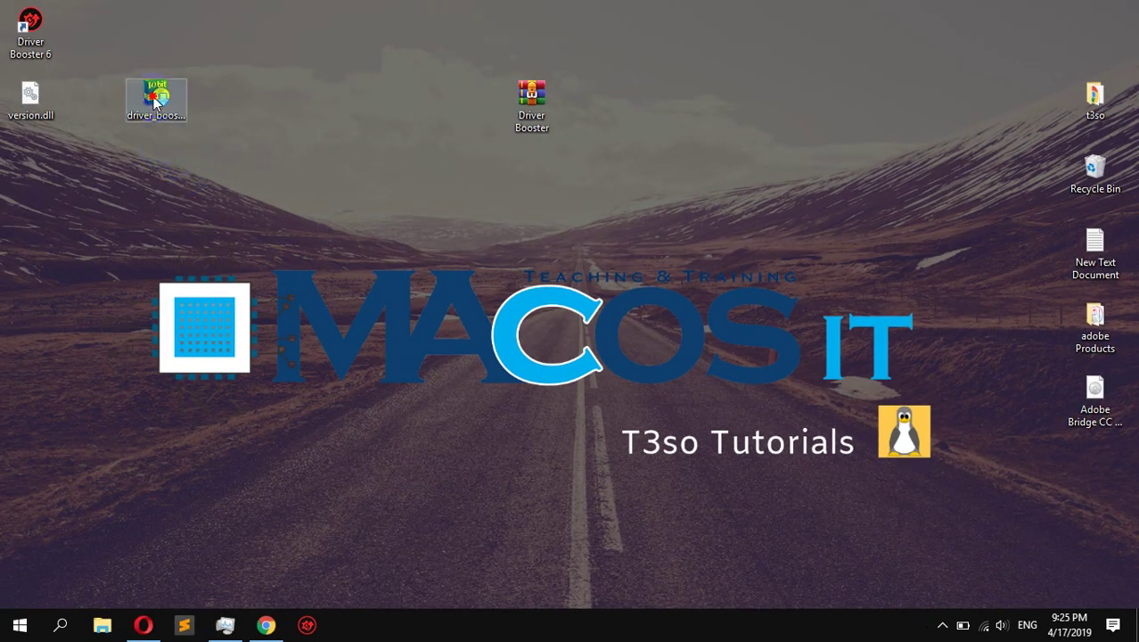
Open the Driver Booster 6 shortcut's file location to reach the install folder
{"action": "left_click_drag", "start_coordinate": [154, 100], "coordinate": [227, 48]}
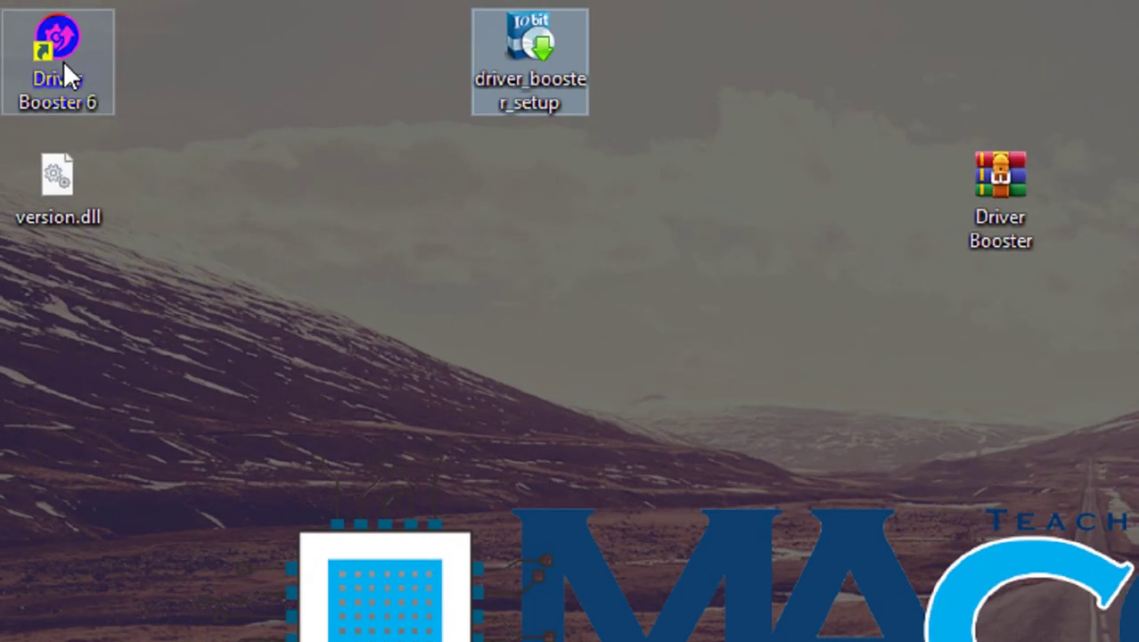
{"action": "left_click", "coordinate": [31, 26]}
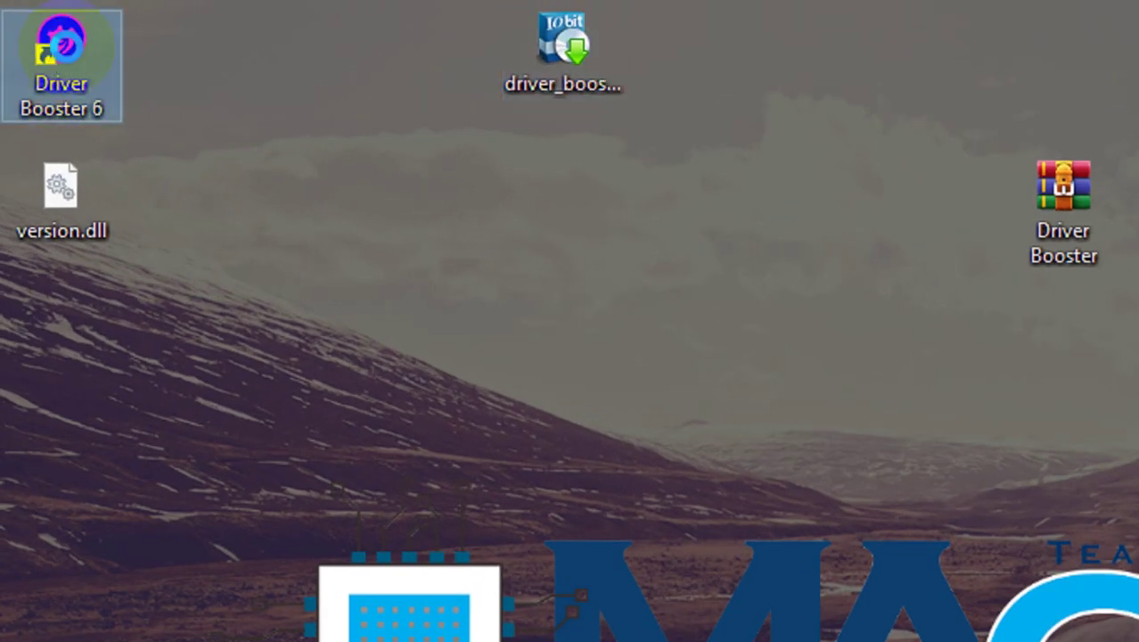
{"action": "right_click", "coordinate": [58, 48]}
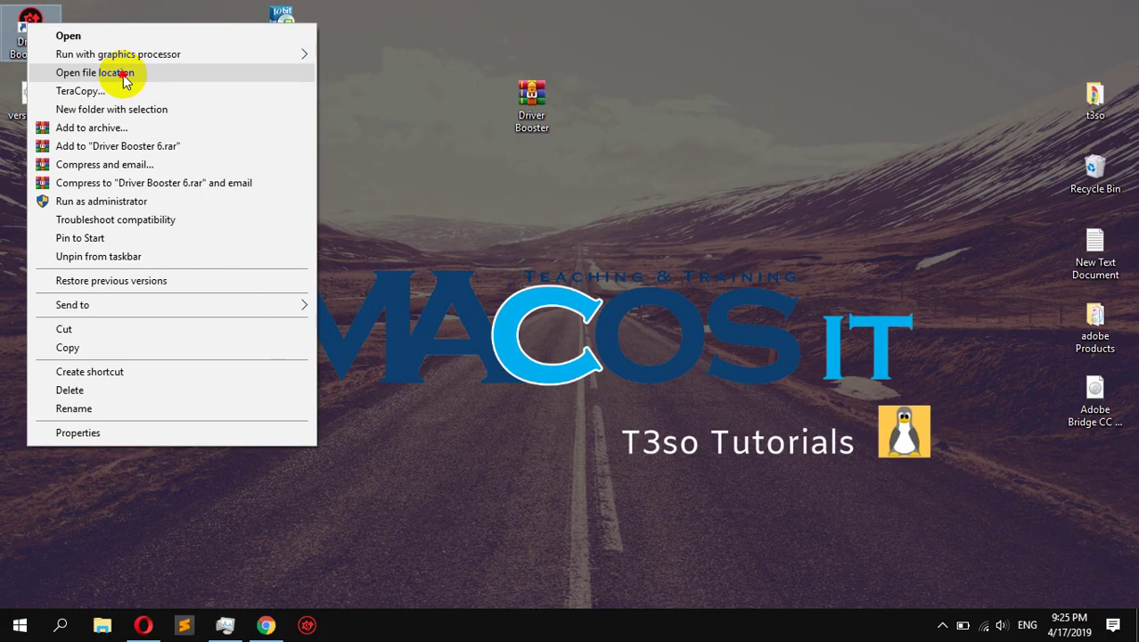
{"action": "left_click", "coordinate": [125, 74]}
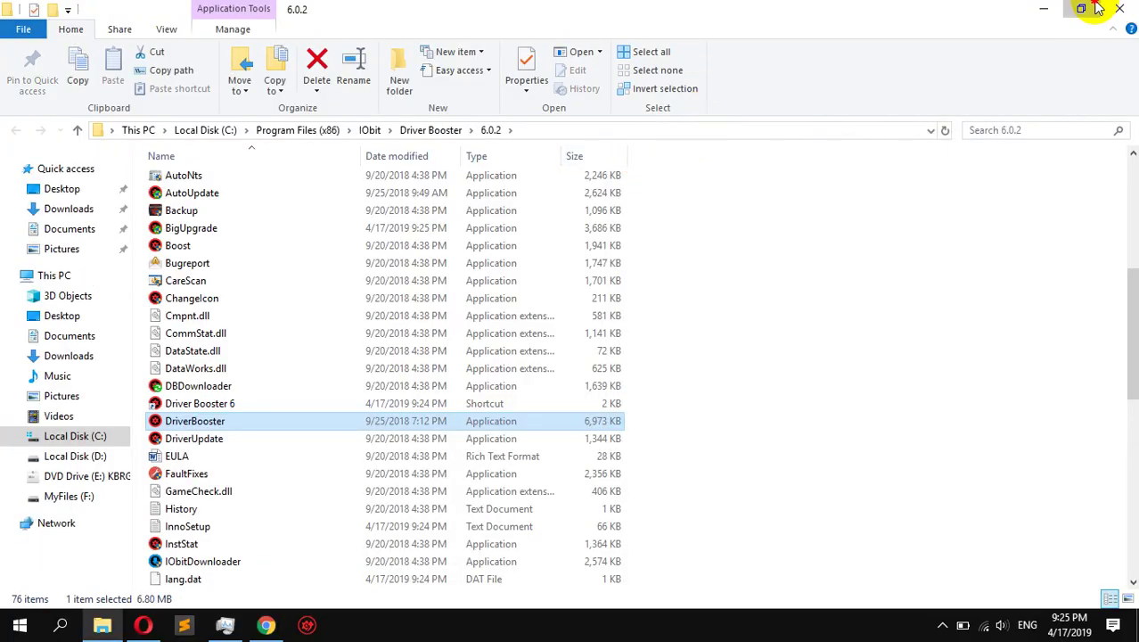
Drag version.dll from the desktop into the 6.0.2 folder, then close the folder
{"action": "left_click", "coordinate": [1089, 8]}
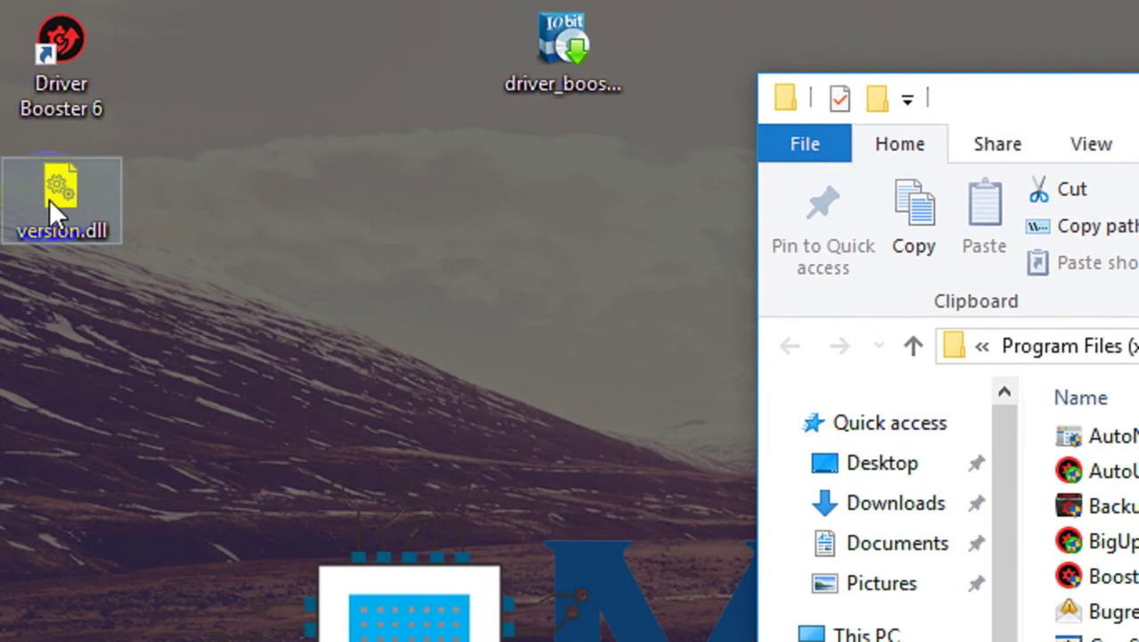
{"action": "left_click_drag", "start_coordinate": [25, 100], "coordinate": [515, 308]}
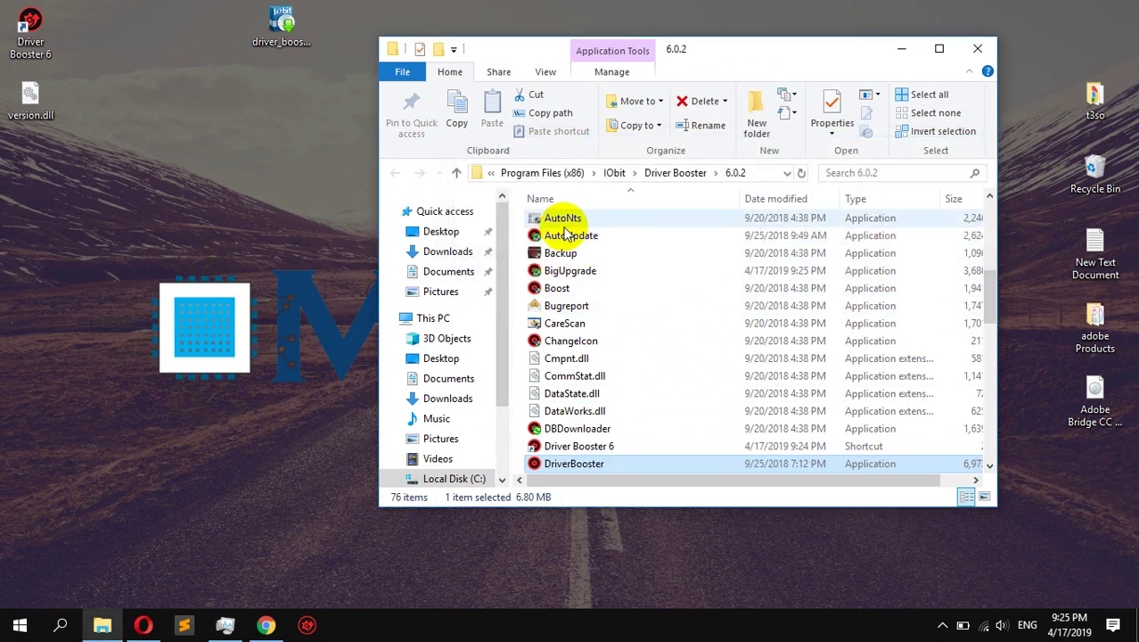
{"action": "left_click", "coordinate": [977, 49]}
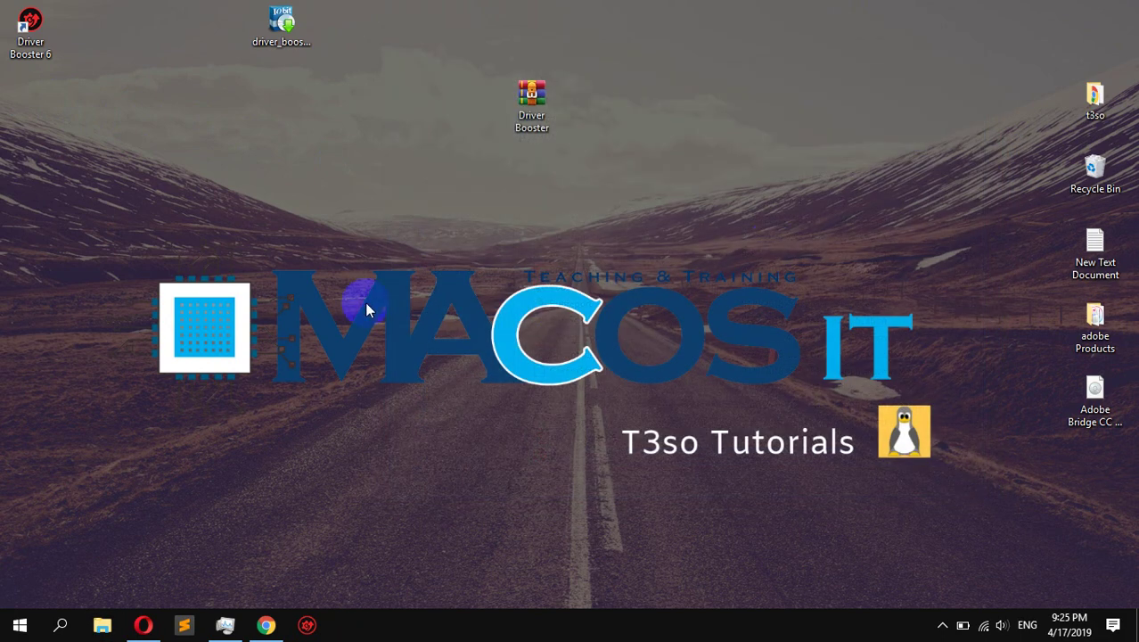
Refresh the desktop and let the scan finish with 20 outdated drivers and 5 game components
{"action": "right_click", "coordinate": [353, 234]}
{"action": "left_click", "coordinate": [394, 279]}
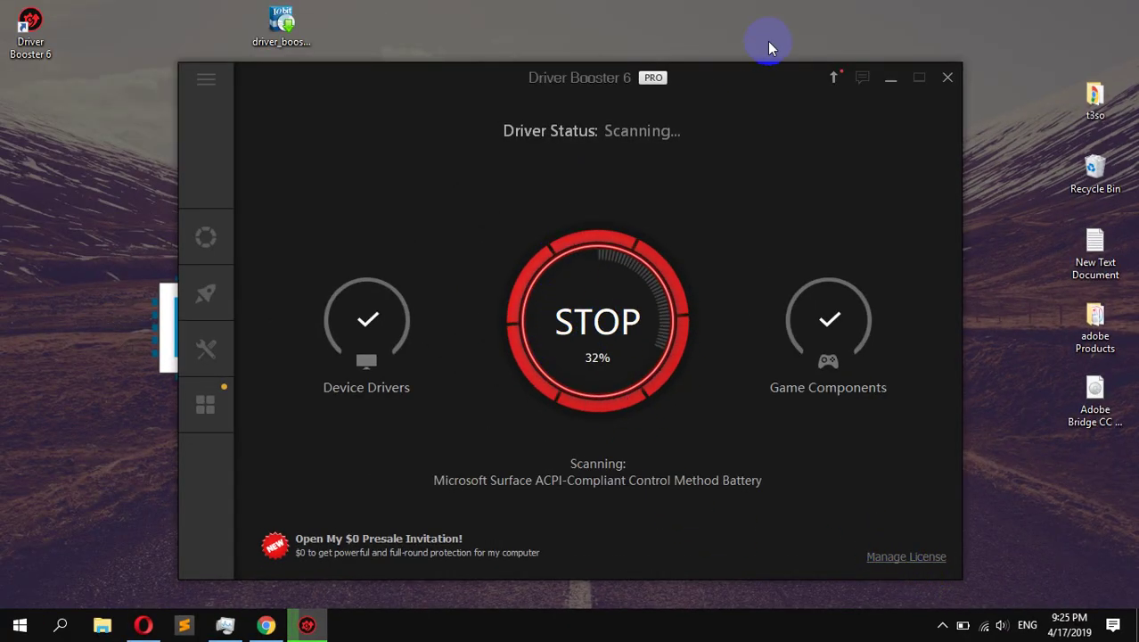
{"action": "left_click_drag", "start_coordinate": [685, 76], "coordinate": [774, 75]}
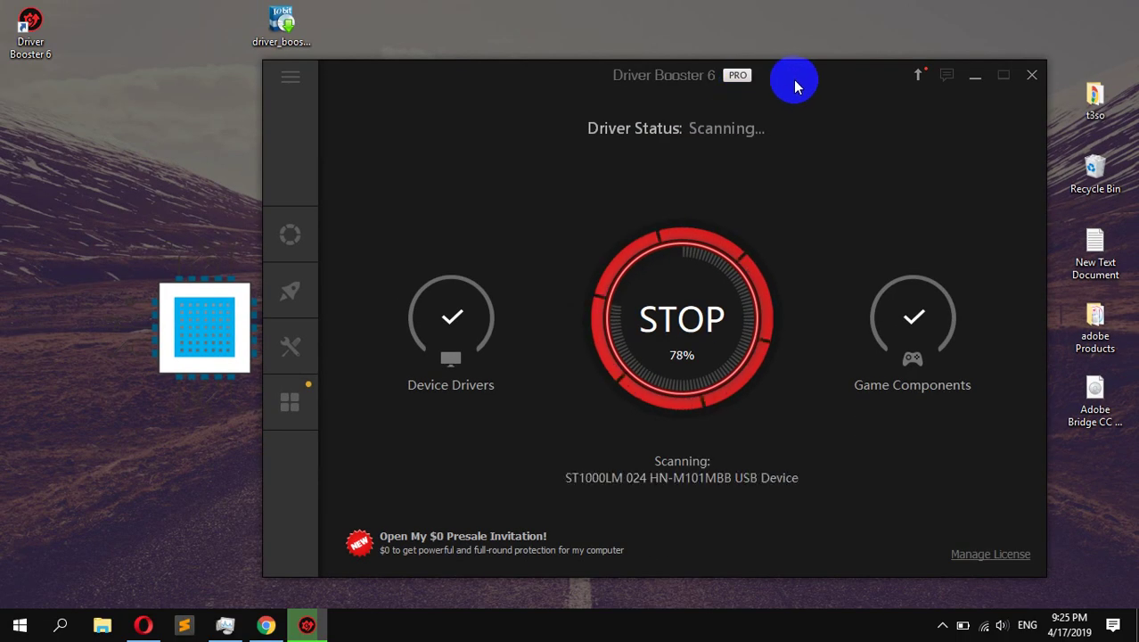
{"action": "left_click_drag", "start_coordinate": [796, 81], "coordinate": [727, 49]}
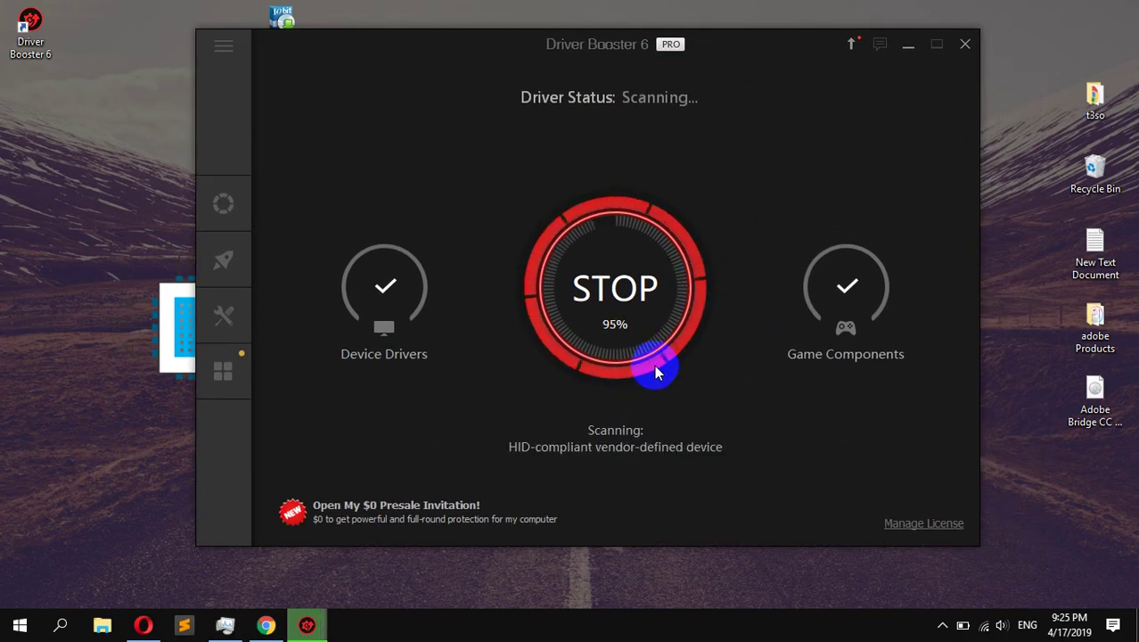
{"action": "scroll", "coordinate": [603, 275], "scroll_direction": "down", "scroll_amount": 10}
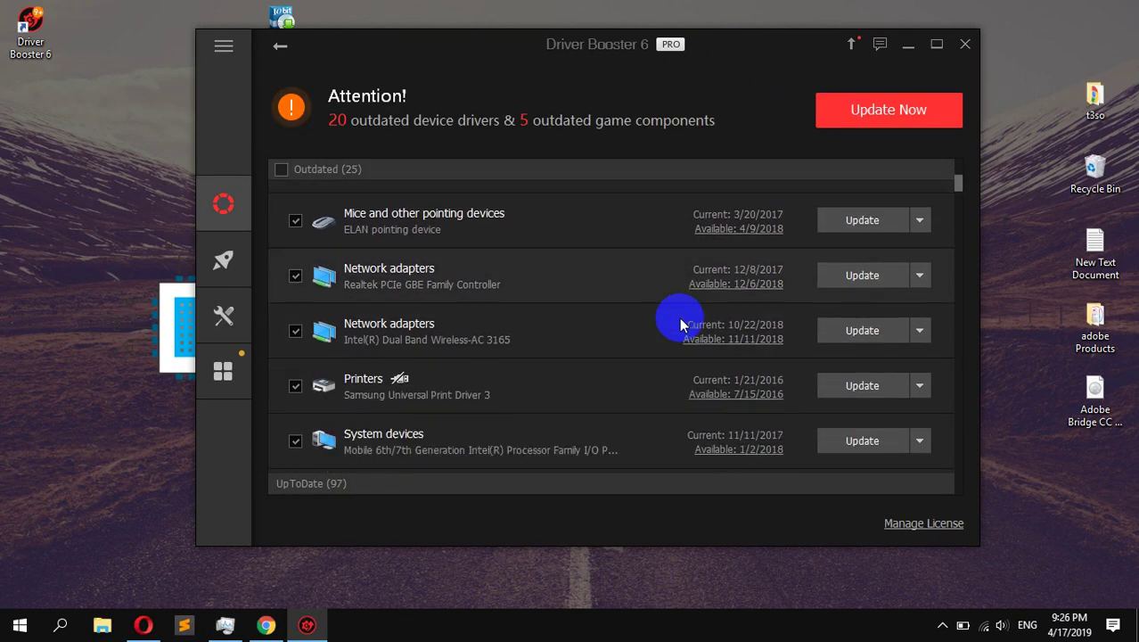
{"action": "scroll", "coordinate": [680, 326], "scroll_direction": "down", "scroll_amount": 20}
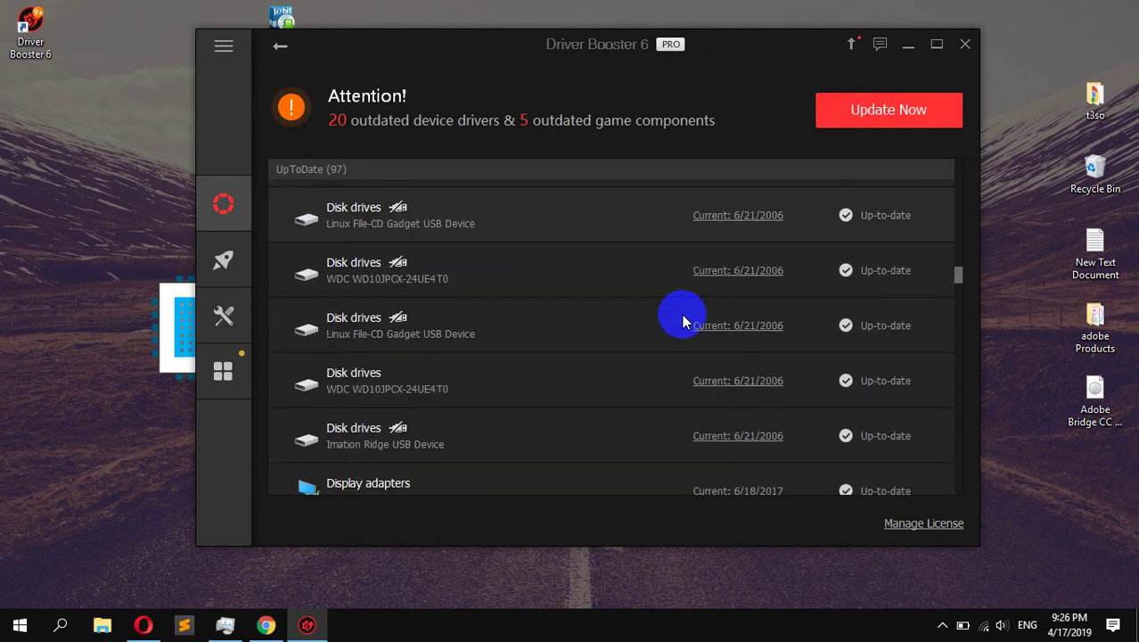
{"action": "left_click_drag", "start_coordinate": [958, 294], "coordinate": [969, 222]}
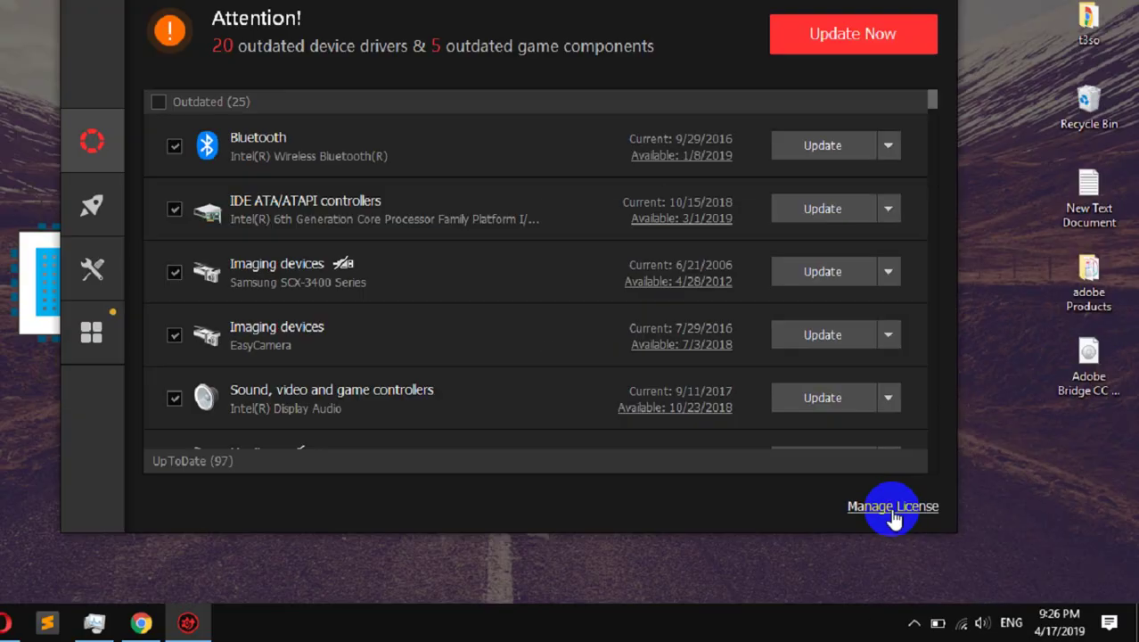
Check in License Manager that PRO is Activated with 365 days left
{"action": "left_click", "coordinate": [794, 453]}
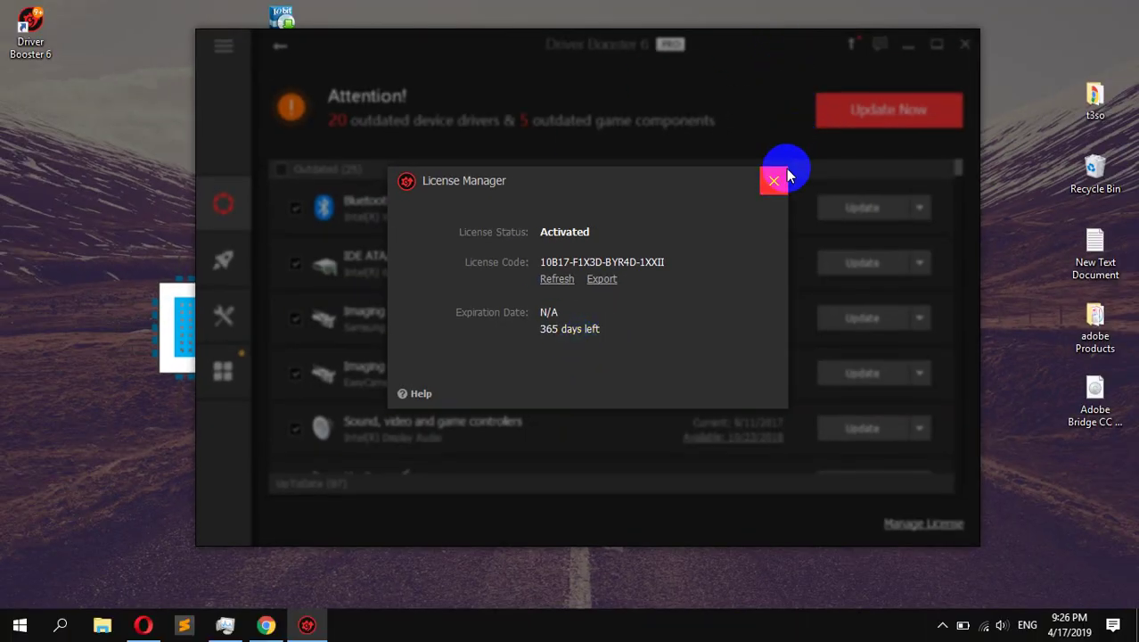
{"action": "left_click", "coordinate": [774, 180]}
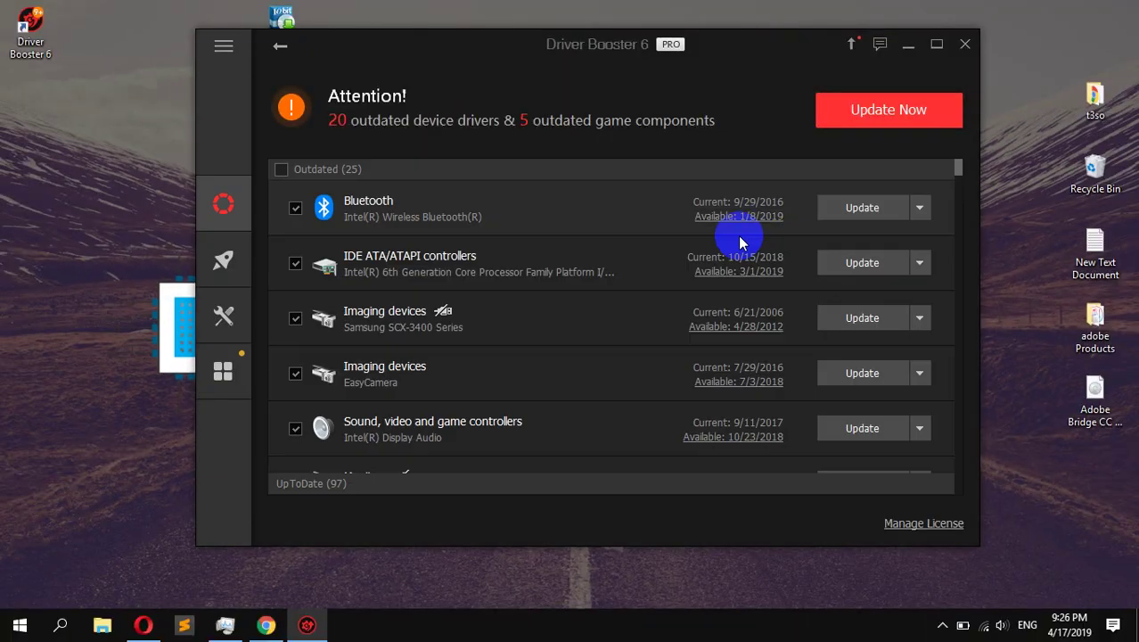
{"action": "scroll", "coordinate": [961, 171], "scroll_direction": "down", "scroll_amount": 3}
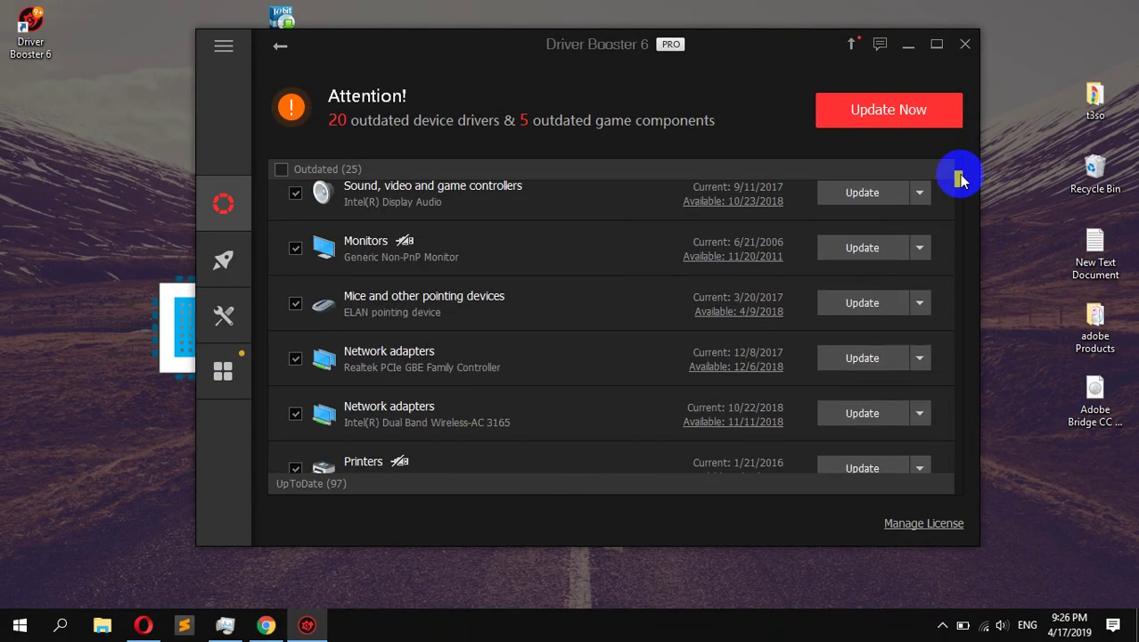
{"action": "scroll", "coordinate": [954, 169], "scroll_direction": "up", "scroll_amount": 3}
{"action": "left_click", "coordinate": [234, 56]}
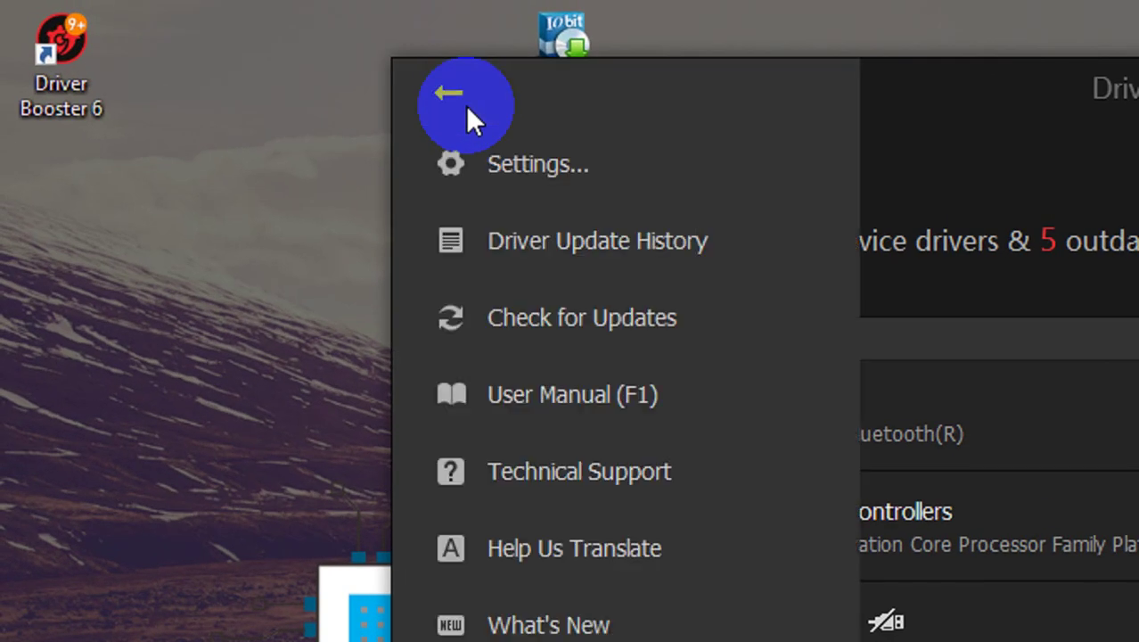
{"action": "left_click", "coordinate": [254, 92]}
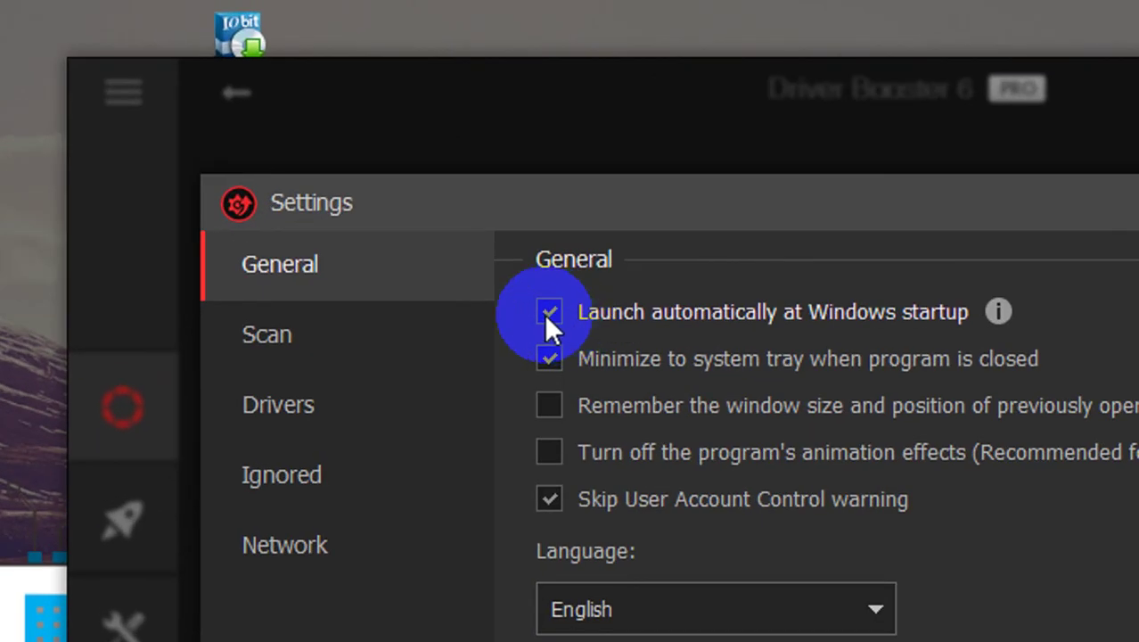
{"action": "left_click", "coordinate": [547, 312]}
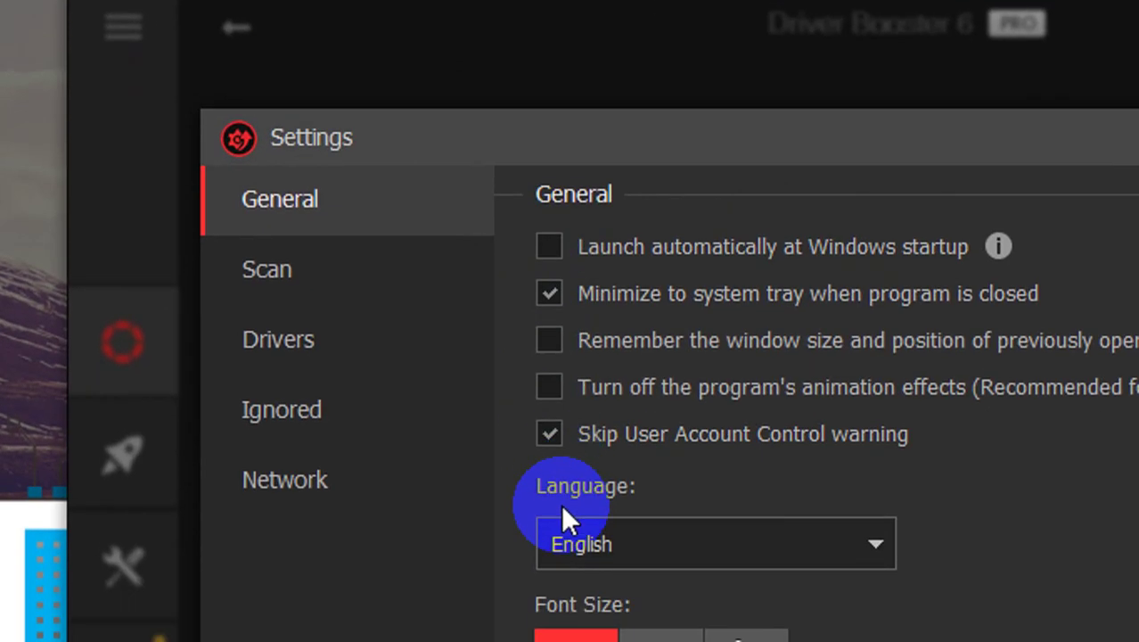
{"action": "left_click", "coordinate": [589, 609]}
{"action": "left_click", "coordinate": [595, 609]}
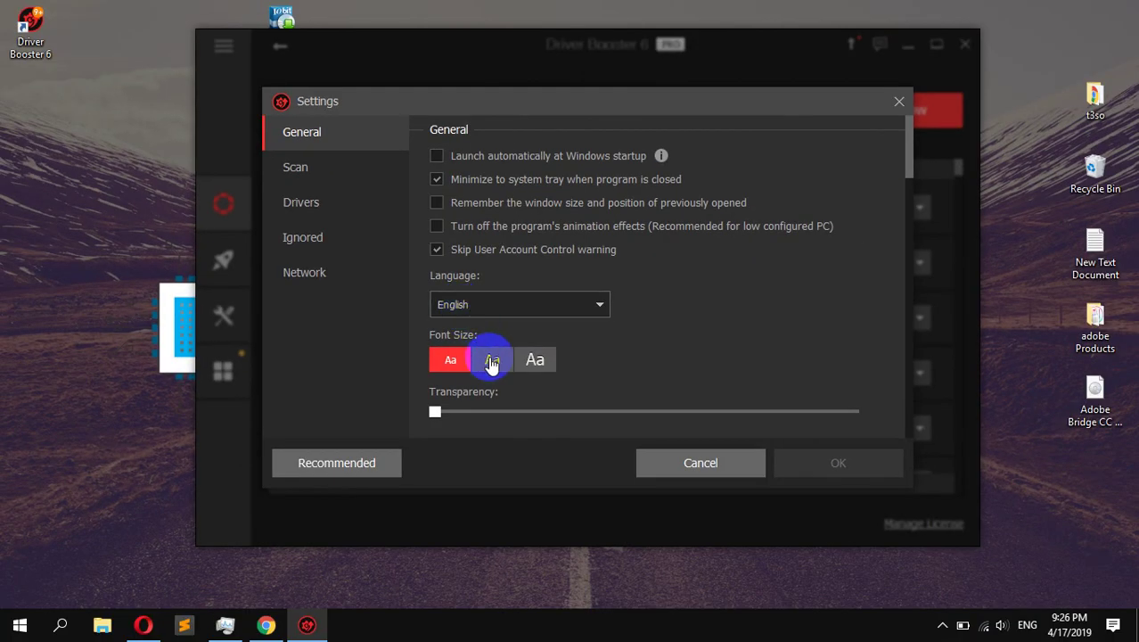
{"action": "left_click", "coordinate": [492, 361]}
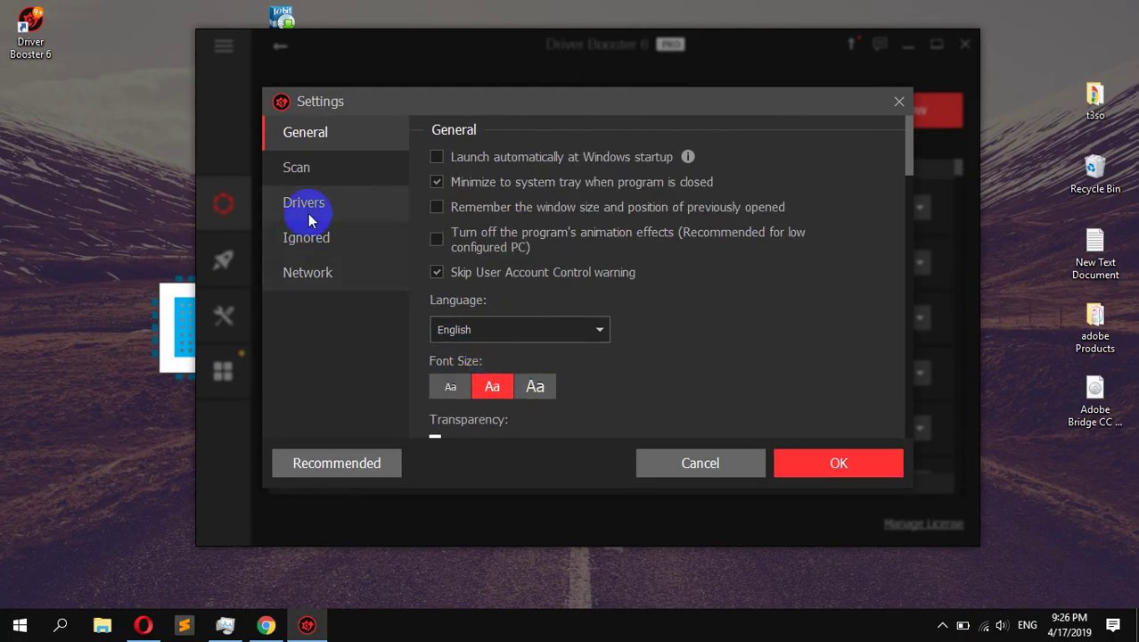
{"action": "left_click", "coordinate": [301, 168]}
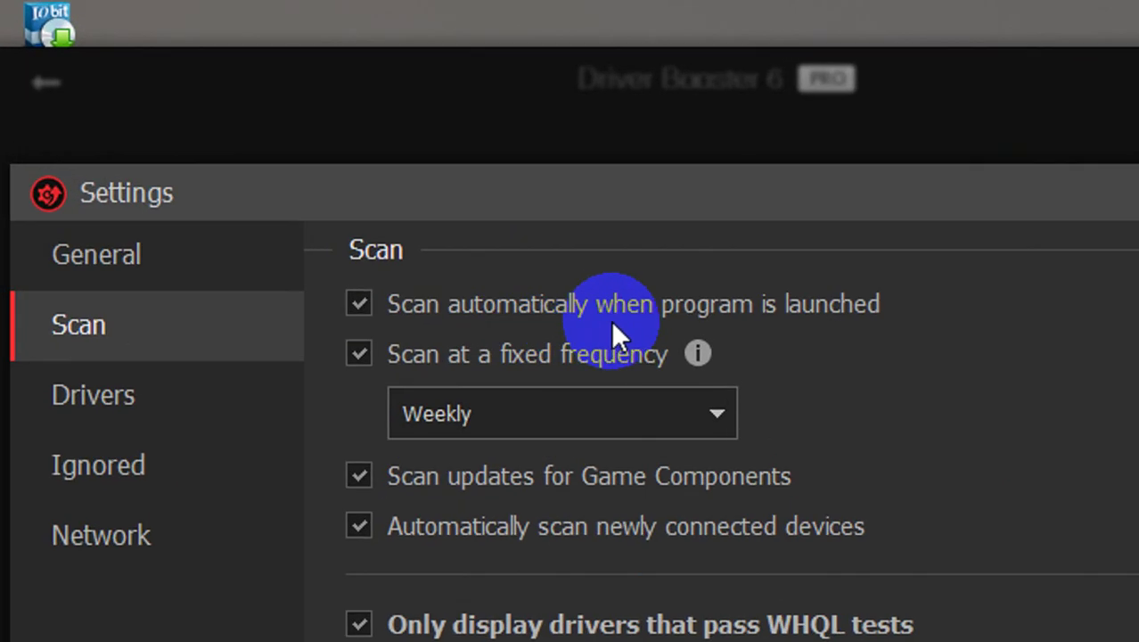
{"action": "left_click", "coordinate": [356, 304]}
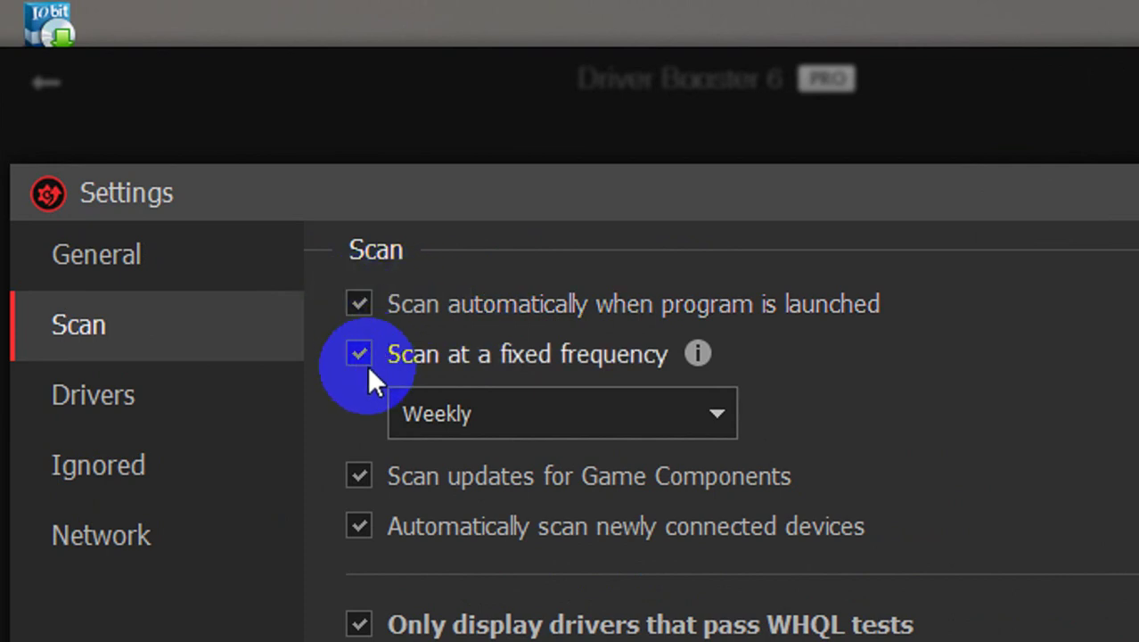
{"action": "left_click", "coordinate": [505, 413]}
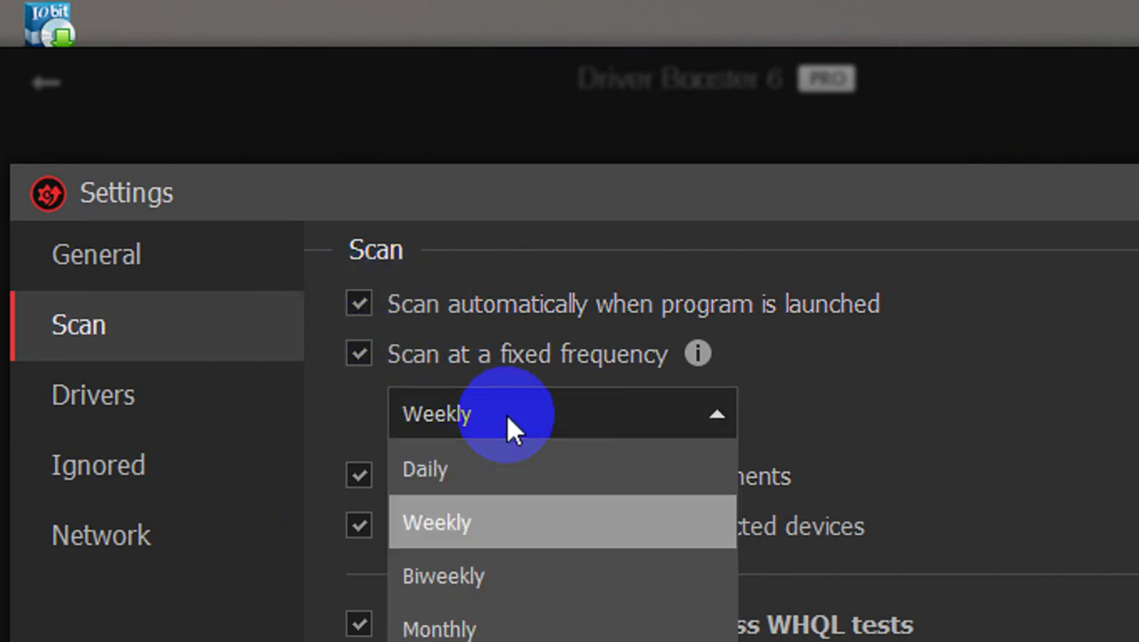
{"action": "left_click", "coordinate": [428, 519]}
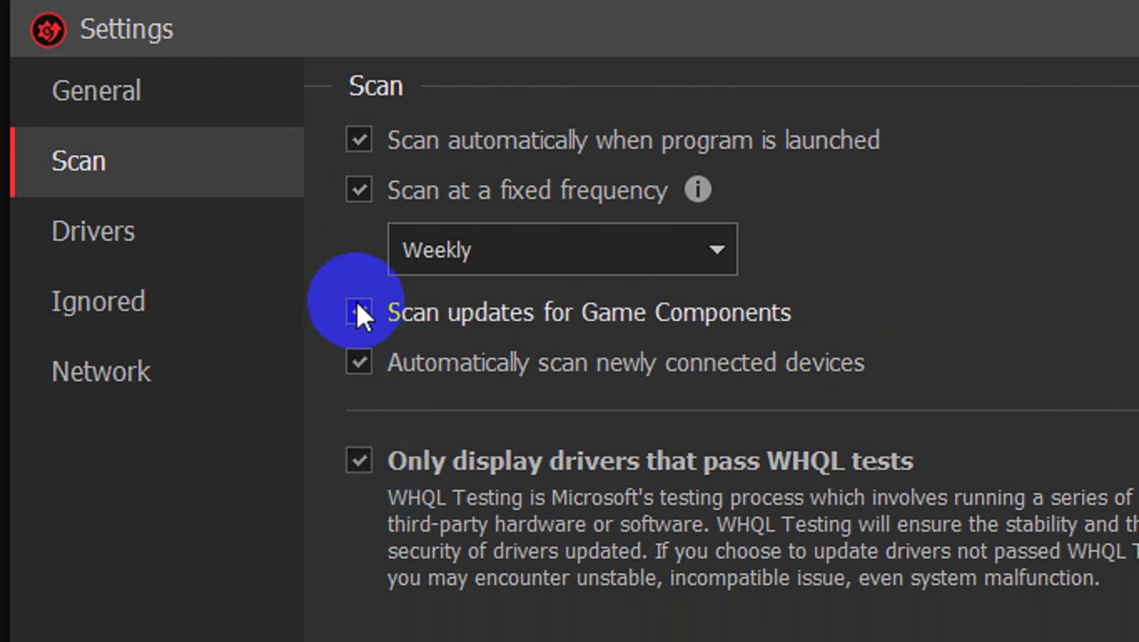
{"action": "left_click", "coordinate": [169, 334]}
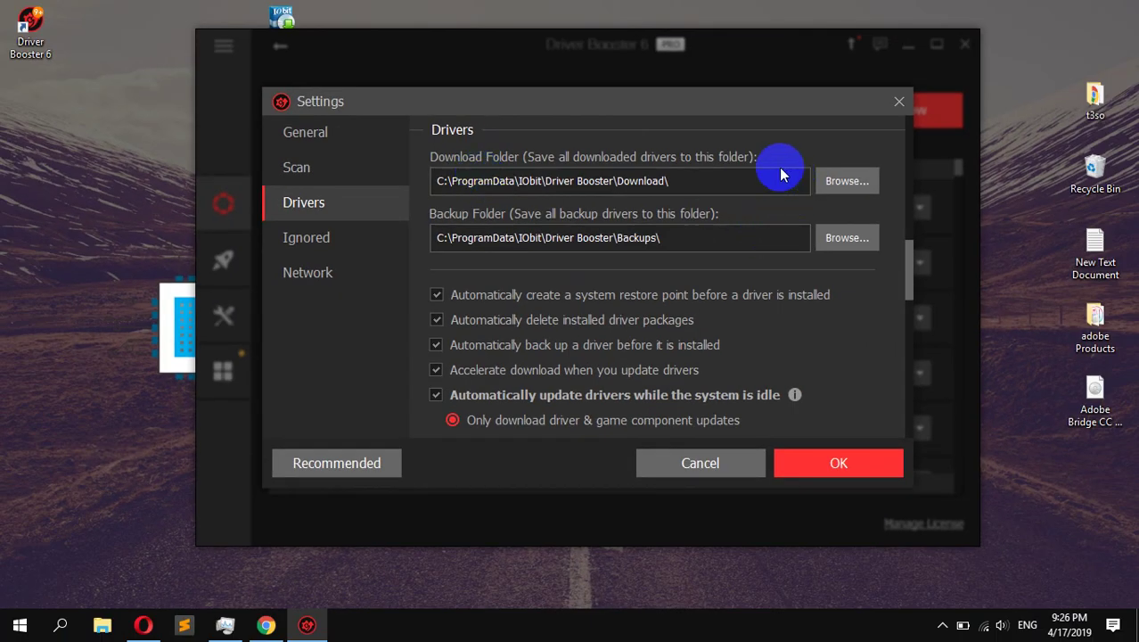
{"action": "scroll", "coordinate": [561, 305], "scroll_direction": "down", "scroll_amount": 2}
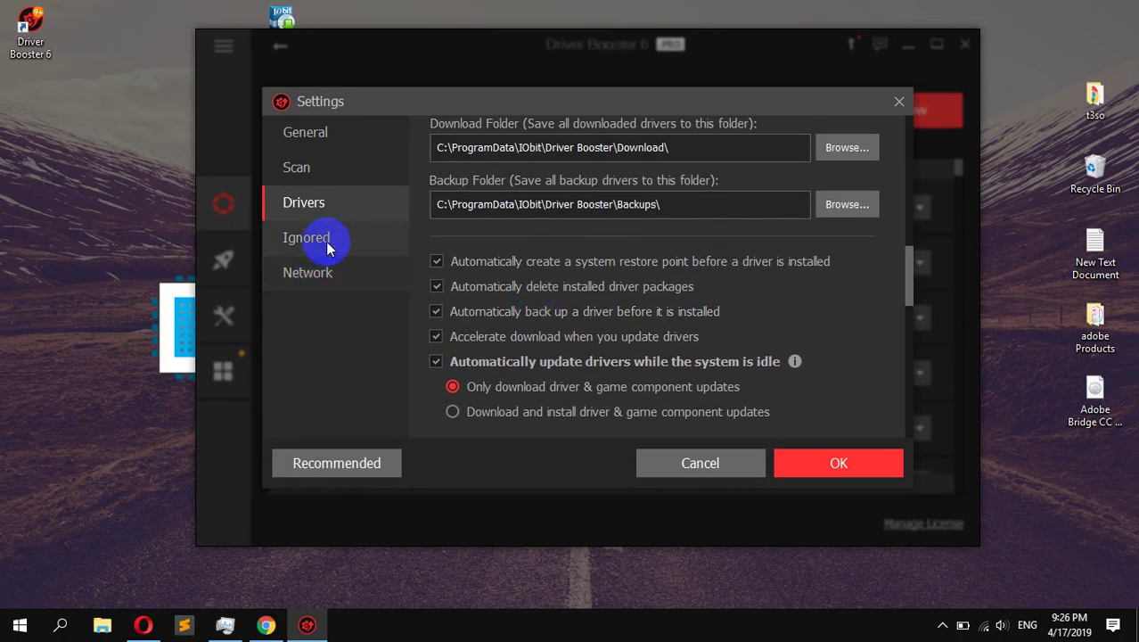
{"action": "left_click", "coordinate": [328, 236]}
{"action": "left_click", "coordinate": [328, 274]}
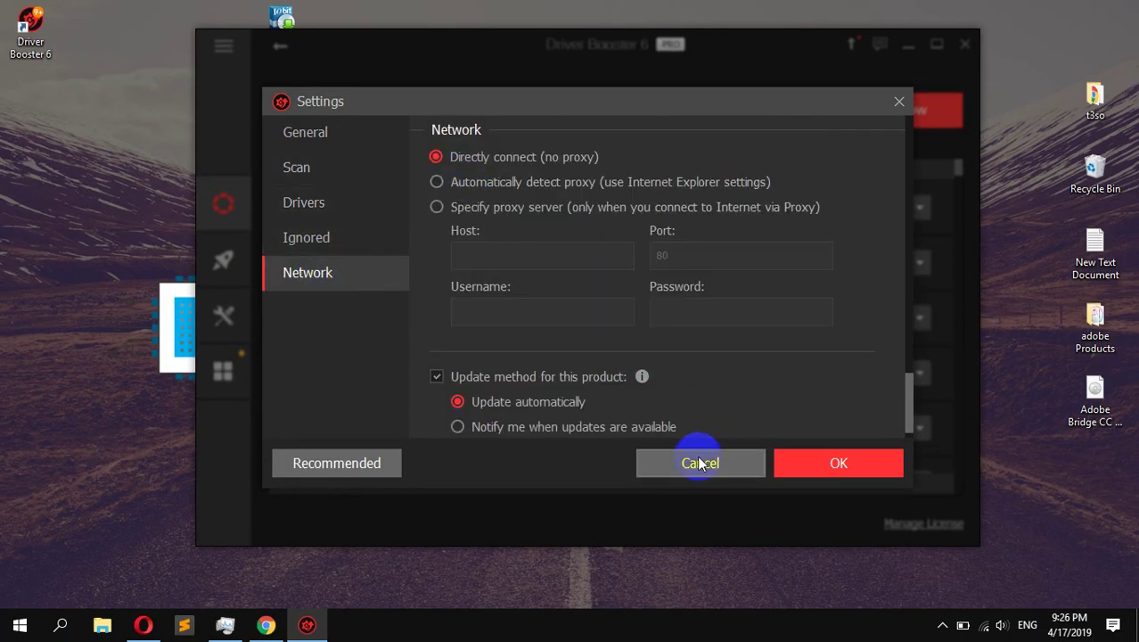
{"action": "left_click", "coordinate": [700, 463]}
{"action": "left_click", "coordinate": [228, 46]}
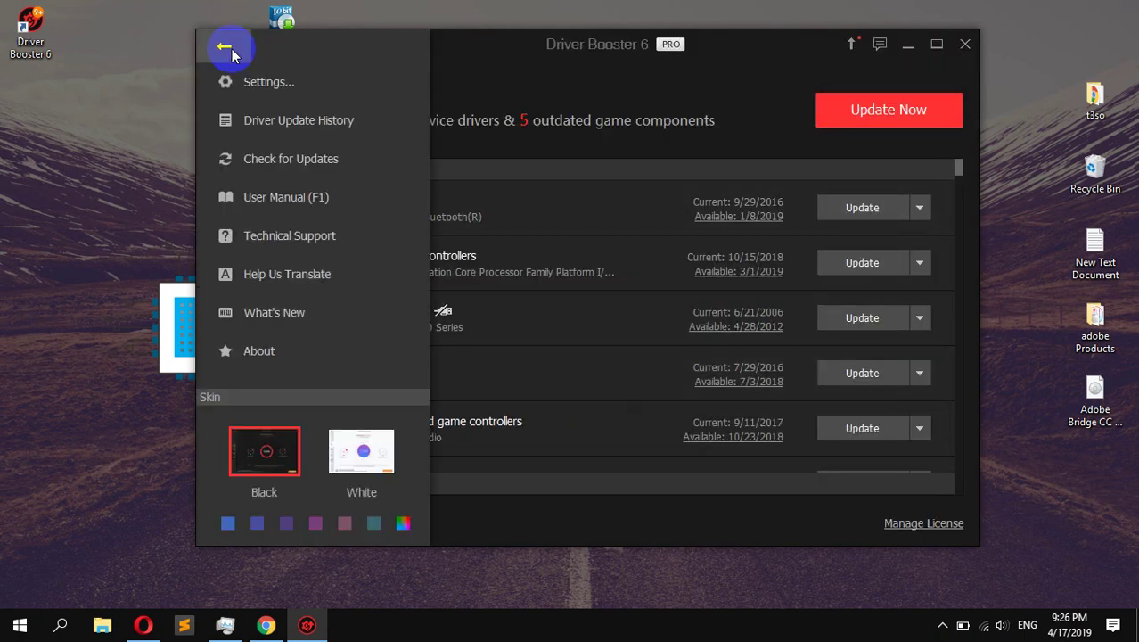
{"action": "left_click", "coordinate": [320, 178]}
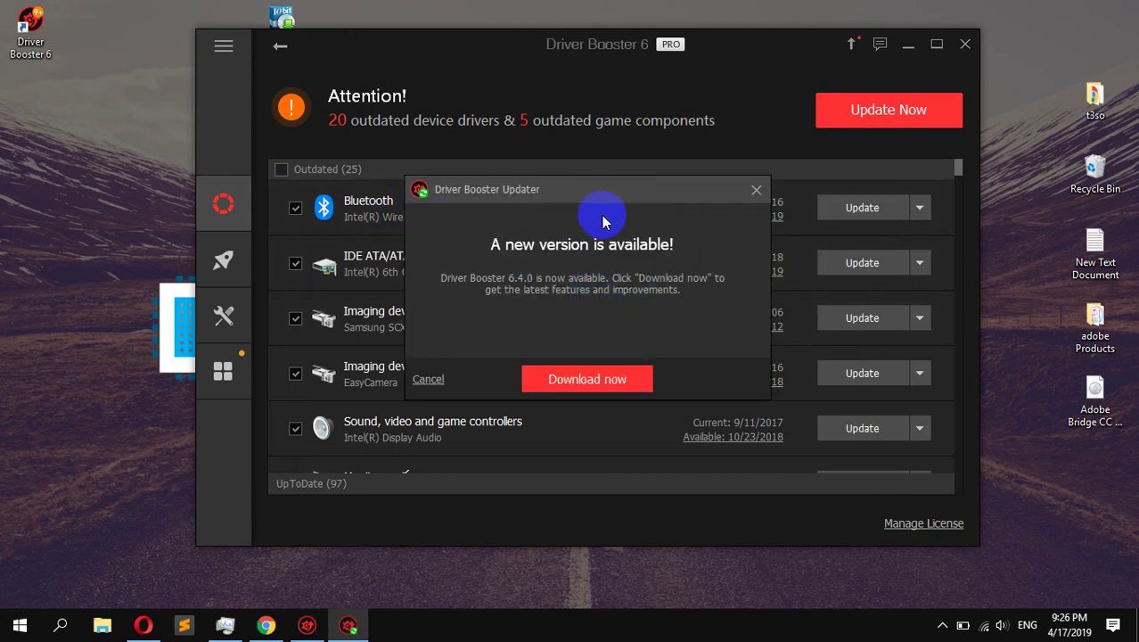
{"action": "left_click", "coordinate": [756, 189]}
{"action": "left_click", "coordinate": [223, 52]}
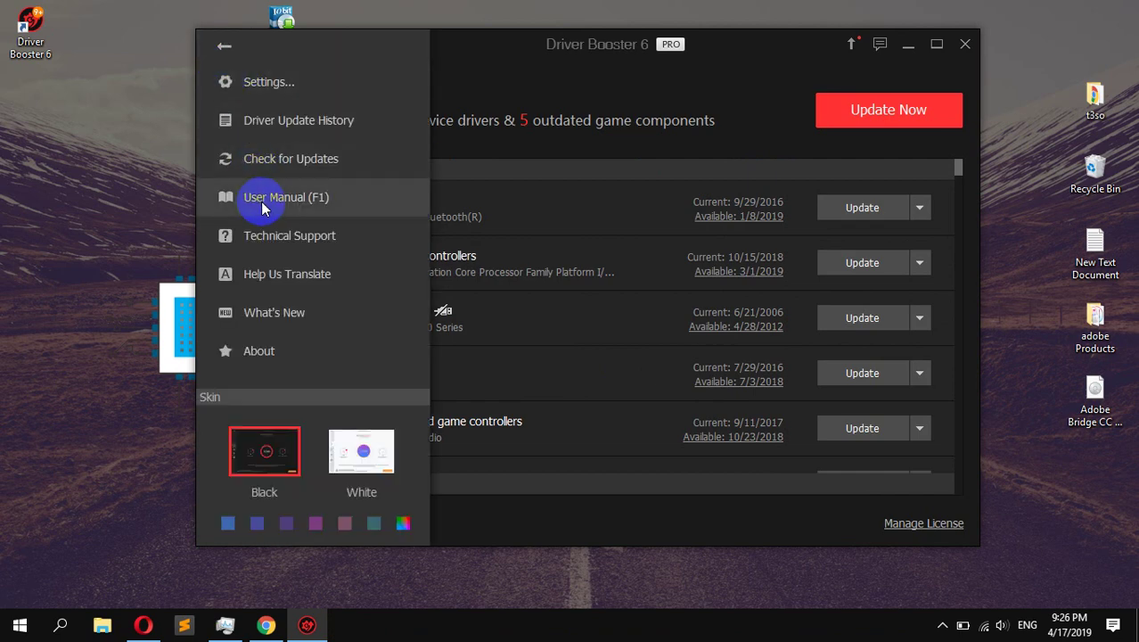
{"action": "left_click", "coordinate": [544, 104]}
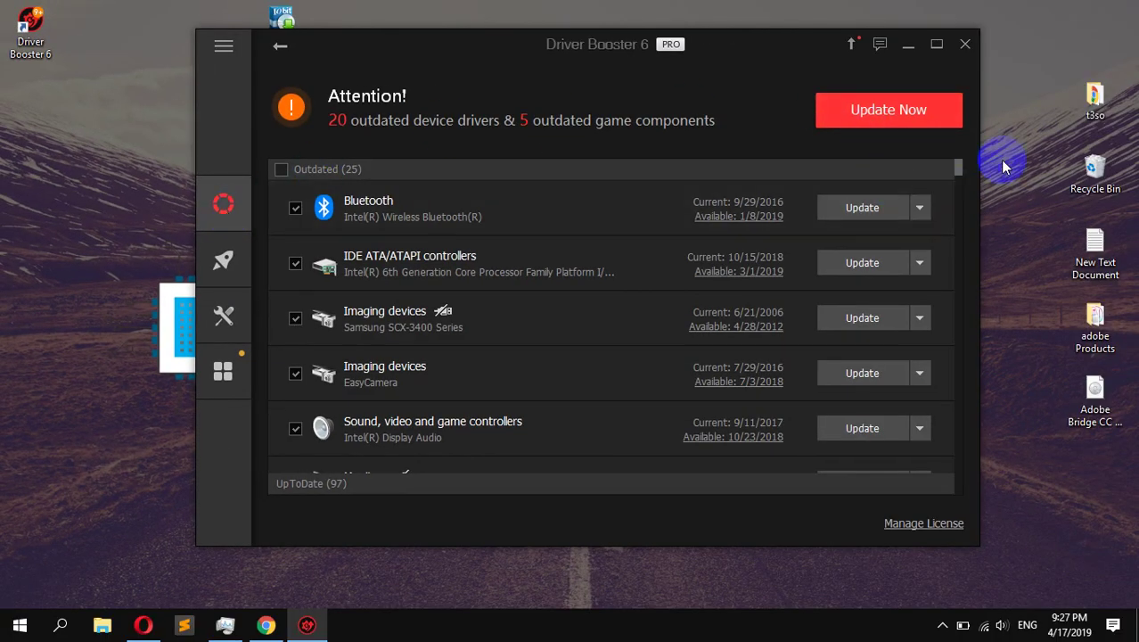
{"action": "mouse_move", "coordinate": [960, 176]}
{"action": "left_mouse_down"}
{"action": "mouse_move", "coordinate": [960, 294]}
{"action": "mouse_move", "coordinate": [957, 170]}
{"action": "left_mouse_up"}
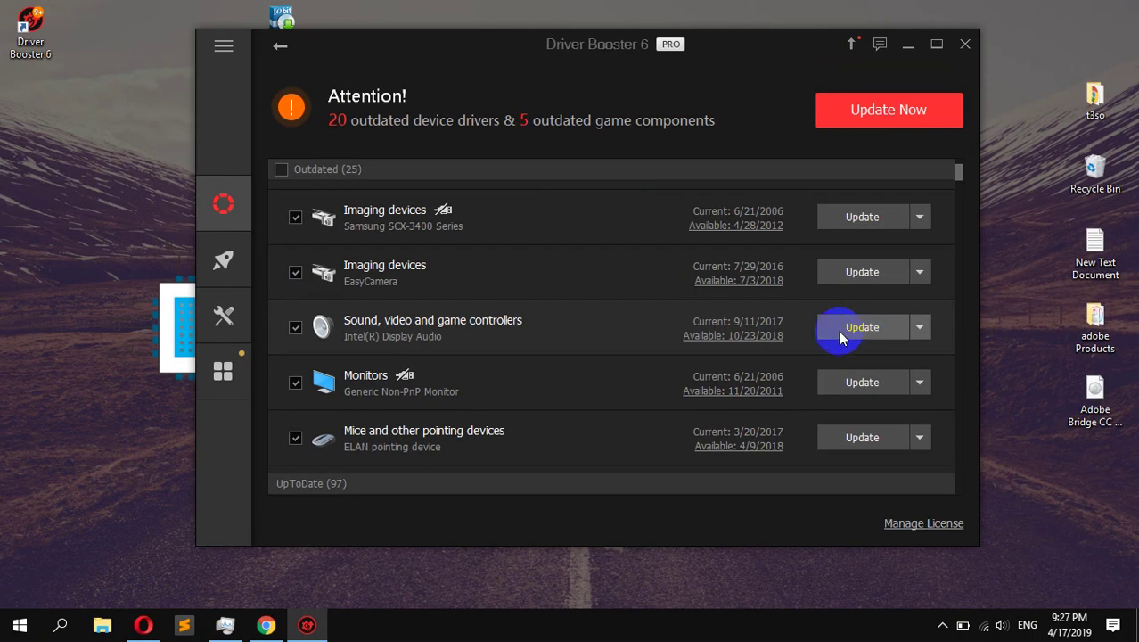
{"action": "scroll", "coordinate": [43, 369], "scroll_direction": "down", "scroll_amount": 3}
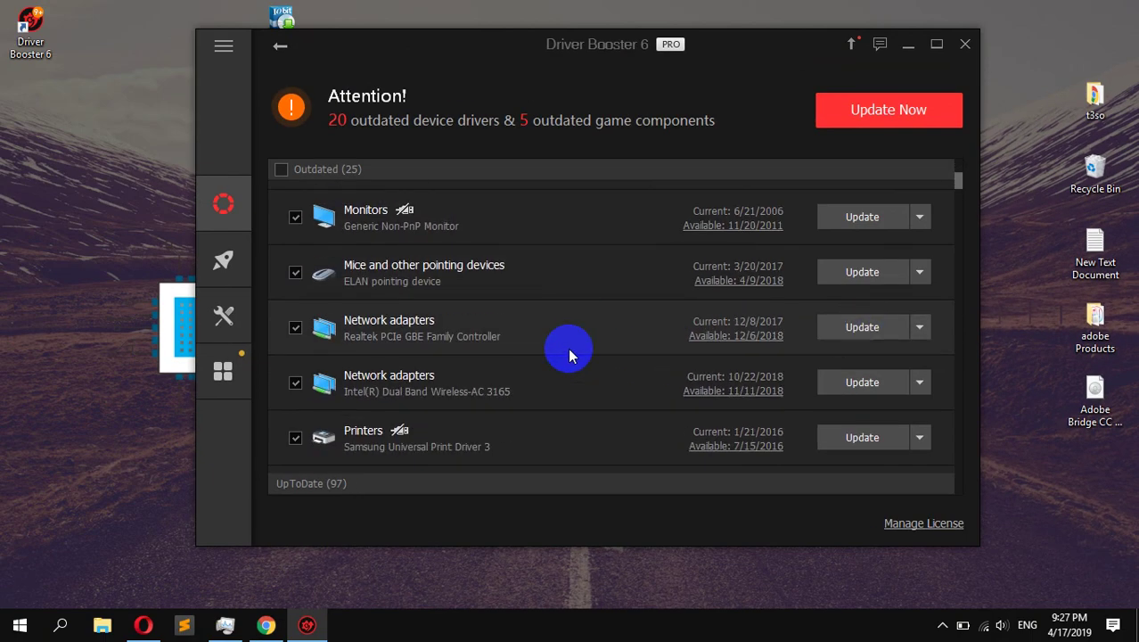
{"action": "scroll", "coordinate": [464, 259], "scroll_direction": "down", "scroll_amount": 15}
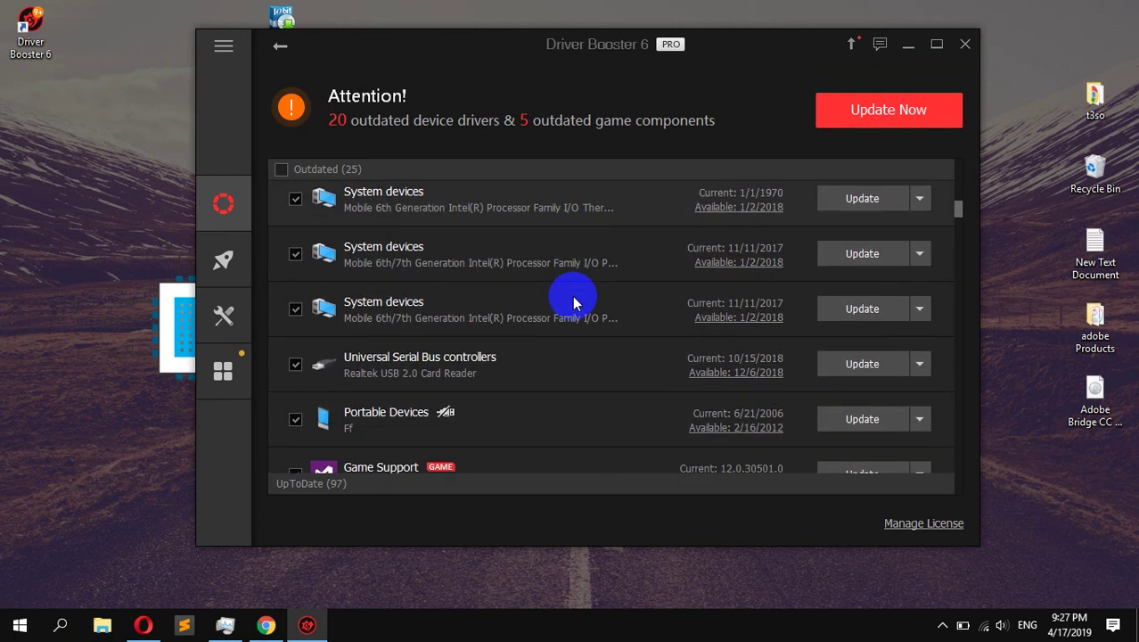
{"action": "scroll", "coordinate": [576, 295], "scroll_direction": "down", "scroll_amount": 5}
{"action": "scroll", "coordinate": [577, 289], "scroll_direction": "up", "scroll_amount": 5}
{"action": "scroll", "coordinate": [580, 287], "scroll_direction": "down", "scroll_amount": 9}
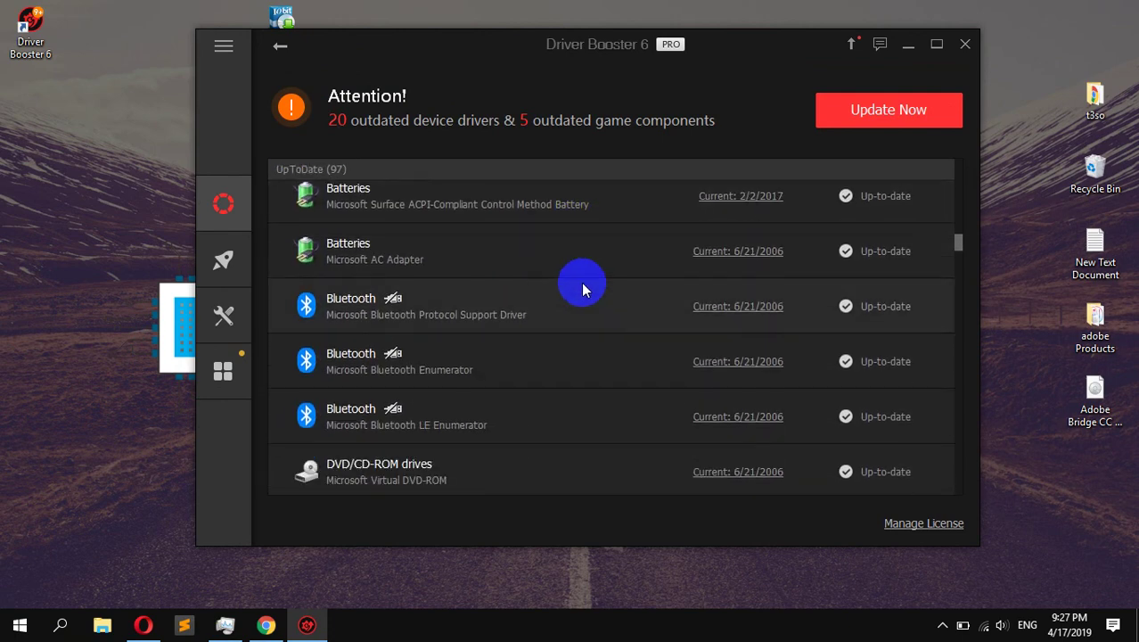
{"action": "scroll", "coordinate": [586, 281], "scroll_direction": "down", "scroll_amount": 5}
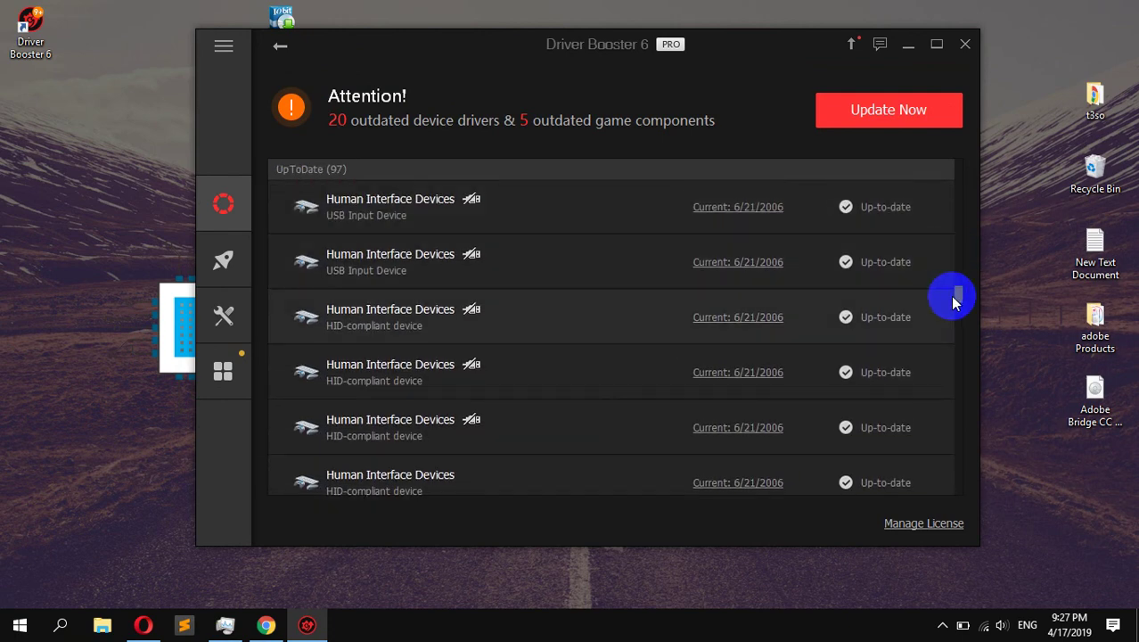
{"action": "left_click_drag", "start_coordinate": [954, 303], "coordinate": [954, 171]}
{"action": "scroll", "coordinate": [798, 325], "scroll_direction": "up", "scroll_amount": 3}
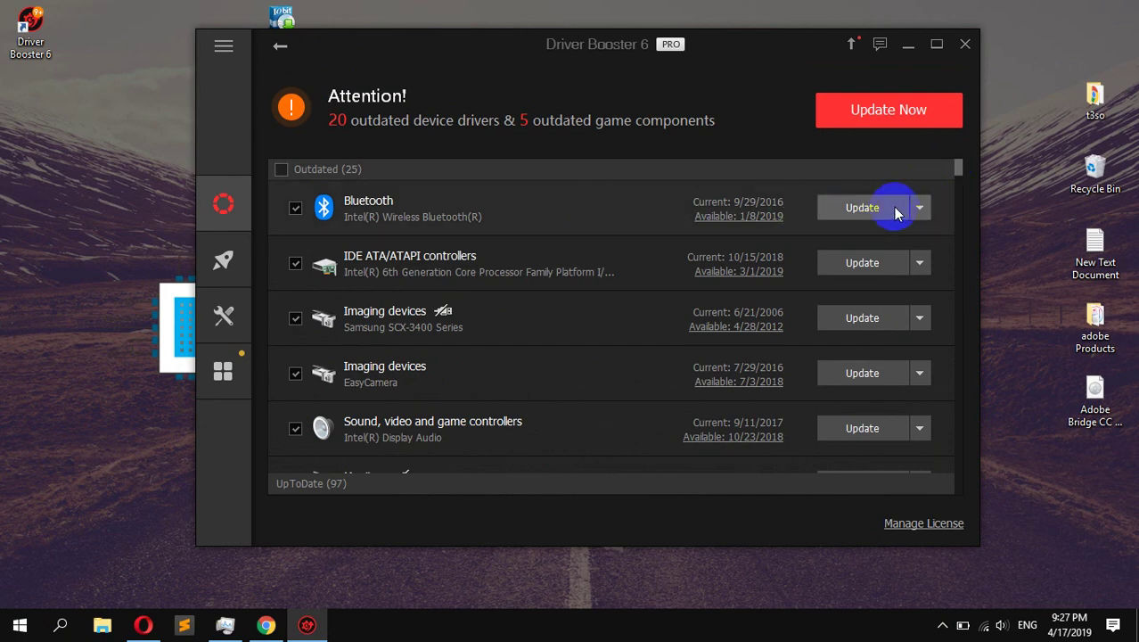
{"action": "scroll", "coordinate": [624, 257], "scroll_direction": "down", "scroll_amount": 3}
{"action": "scroll", "coordinate": [512, 272], "scroll_direction": "up", "scroll_amount": 1}
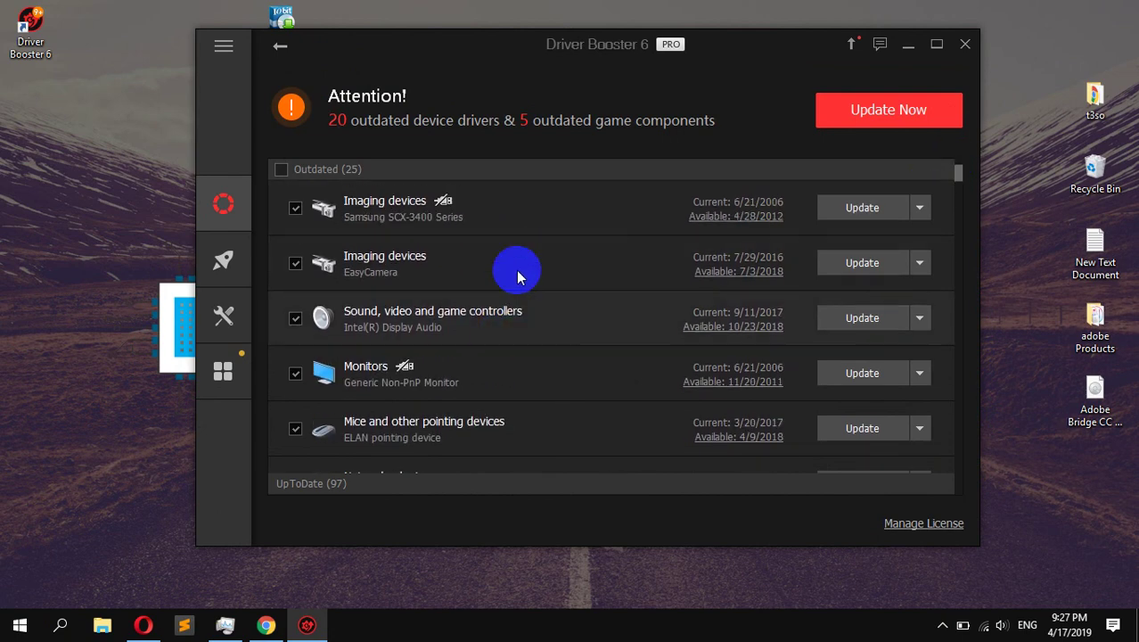
{"action": "scroll", "coordinate": [519, 271], "scroll_direction": "up", "scroll_amount": 2}
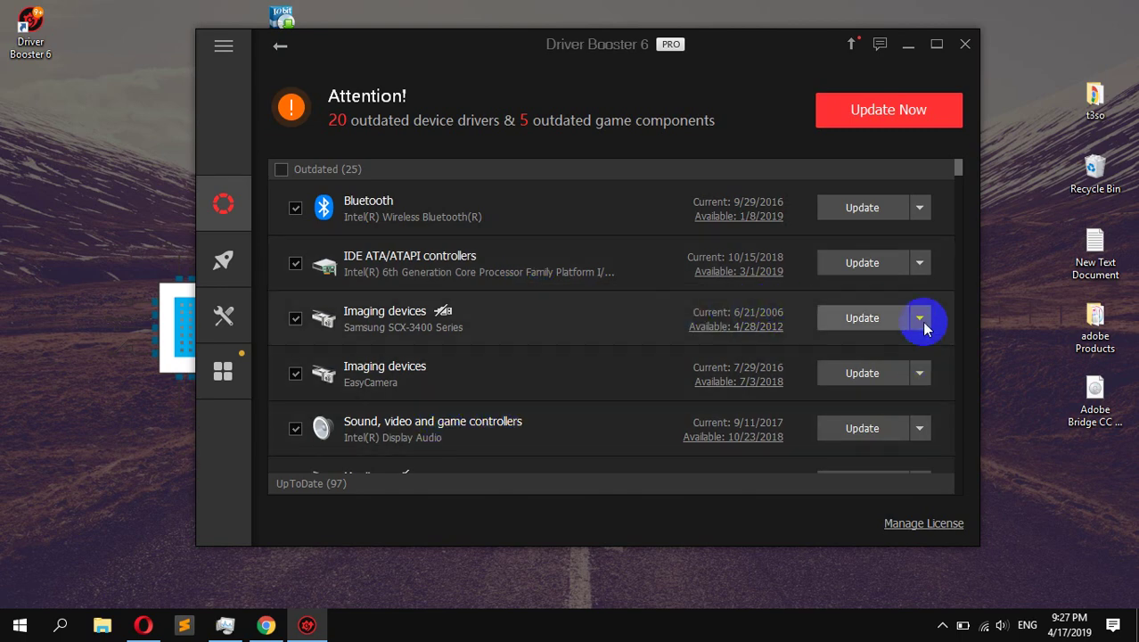
{"action": "left_click_drag", "start_coordinate": [956, 167], "coordinate": [961, 196]}
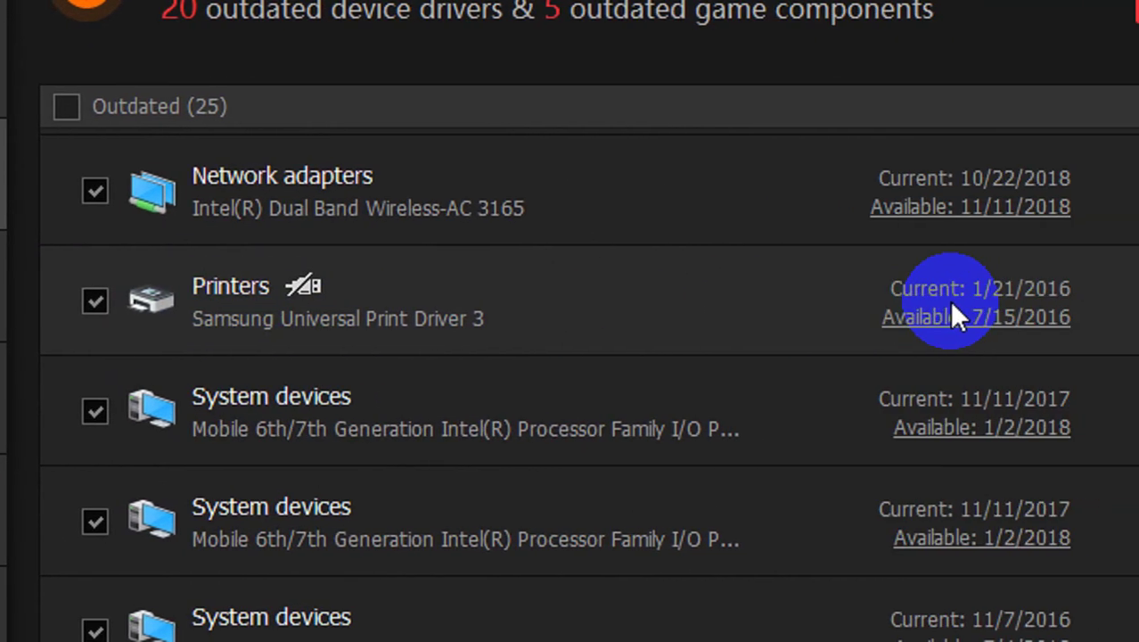
Update the Printers driver, accepting the installation notices and enabling System Restore
{"action": "left_click", "coordinate": [854, 301]}
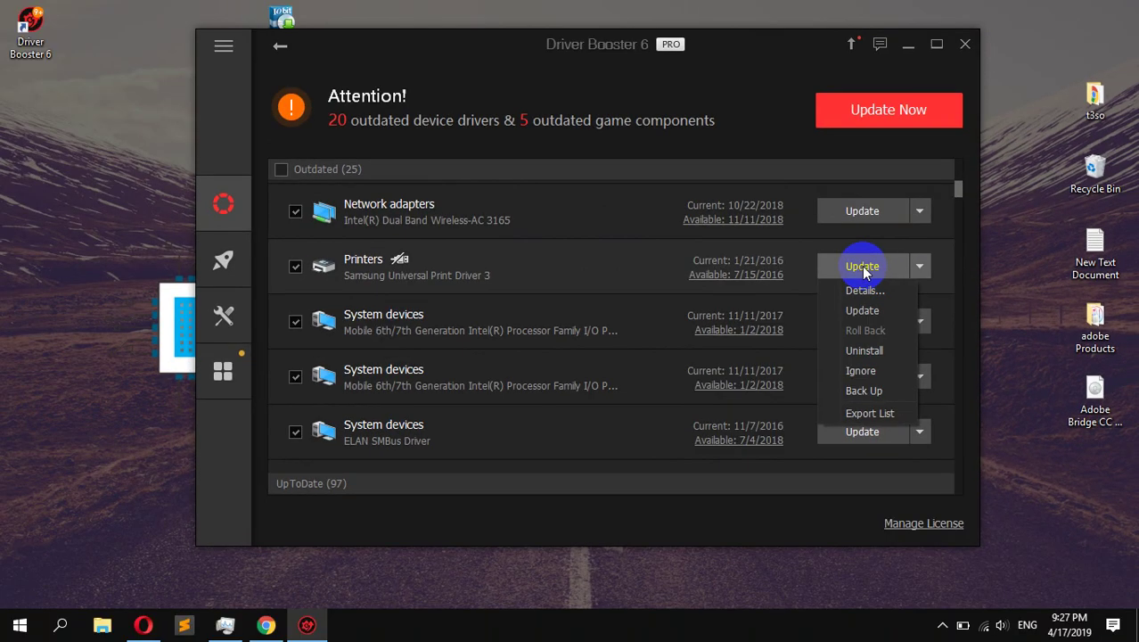
{"action": "left_click", "coordinate": [744, 304]}
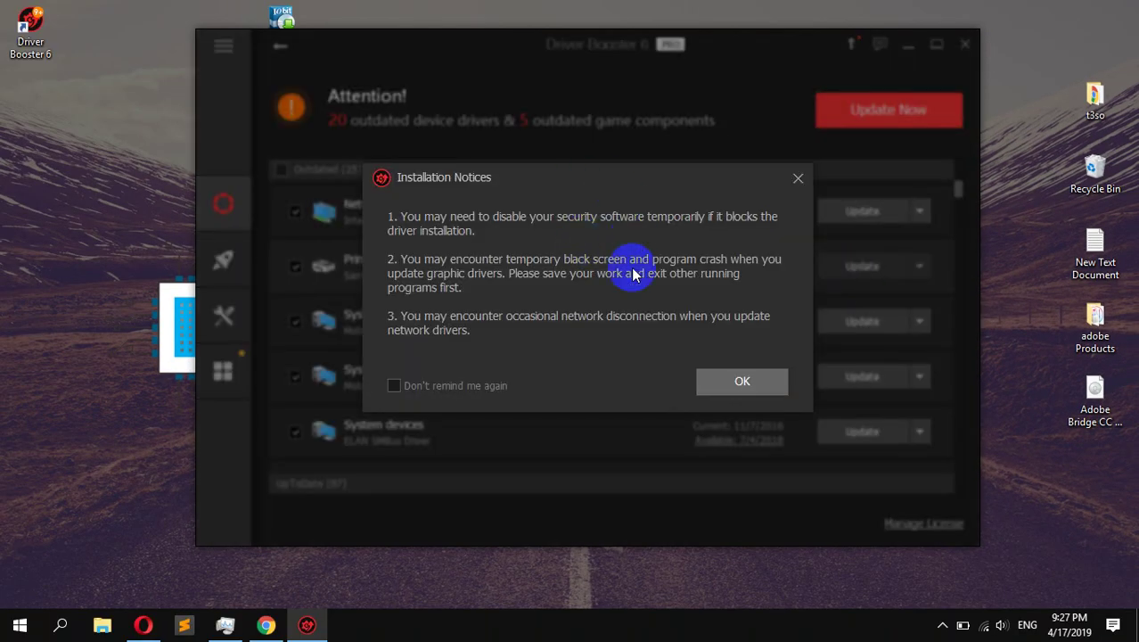
{"action": "left_click", "coordinate": [743, 381]}
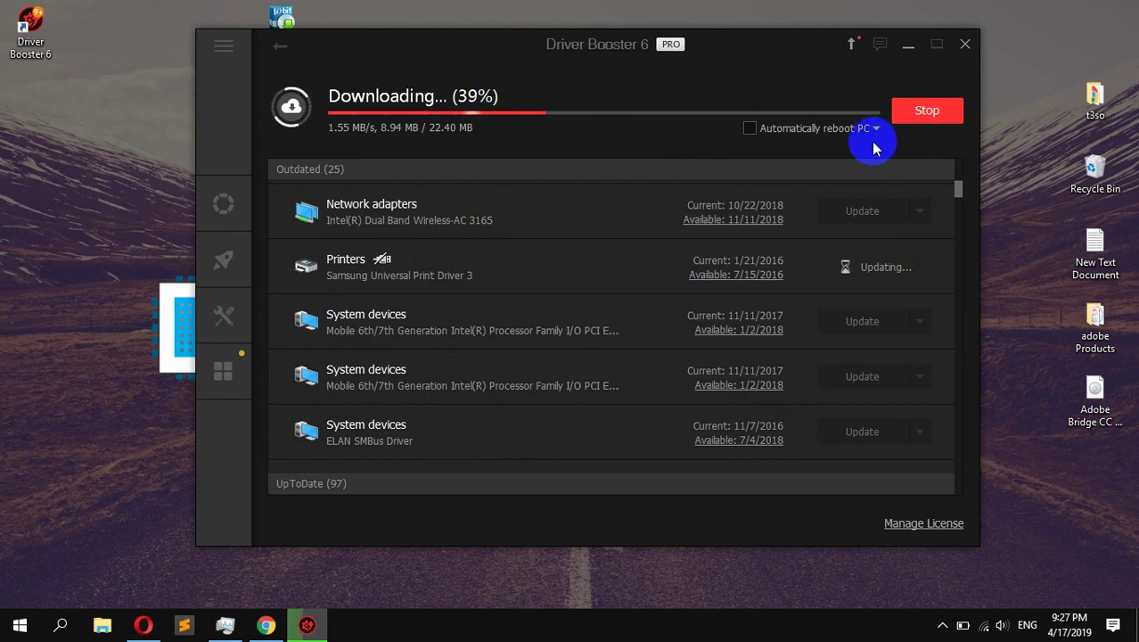
{"action": "scroll", "coordinate": [453, 307], "scroll_direction": "down", "scroll_amount": 3}
{"action": "scroll", "coordinate": [453, 321], "scroll_direction": "up", "scroll_amount": 7}
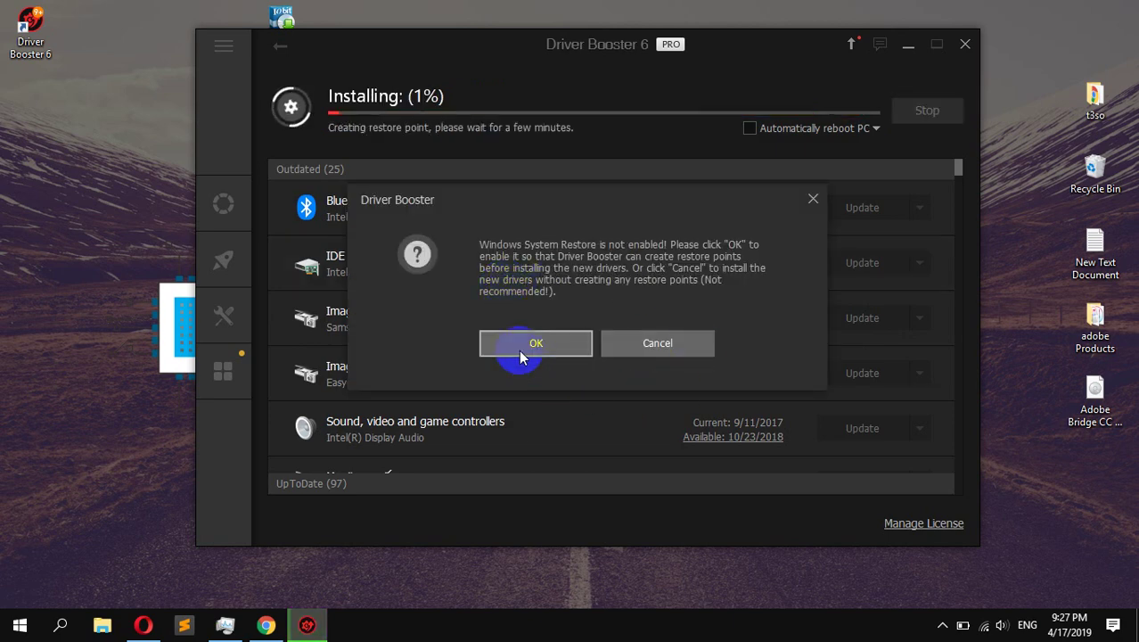
{"action": "left_click", "coordinate": [536, 345]}
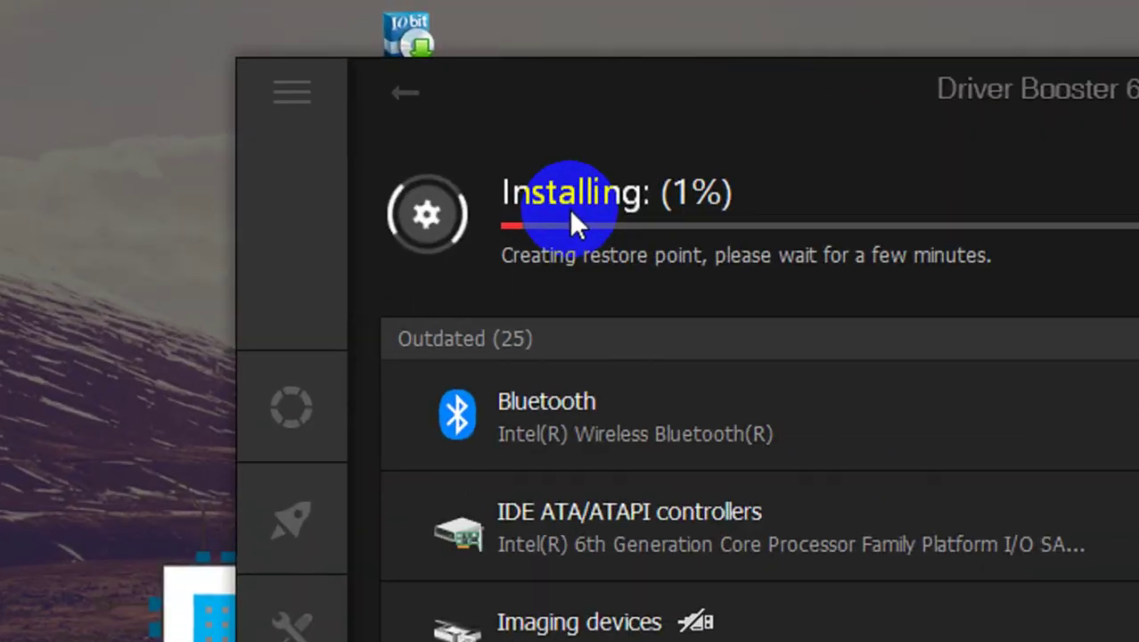
Refresh the desktop while the update installs Samsung Universal Print Driver 2, reaching 12%
{"action": "scroll", "coordinate": [535, 341], "scroll_direction": "down", "scroll_amount": 1}
{"action": "scroll", "coordinate": [534, 340], "scroll_direction": "down", "scroll_amount": 10}
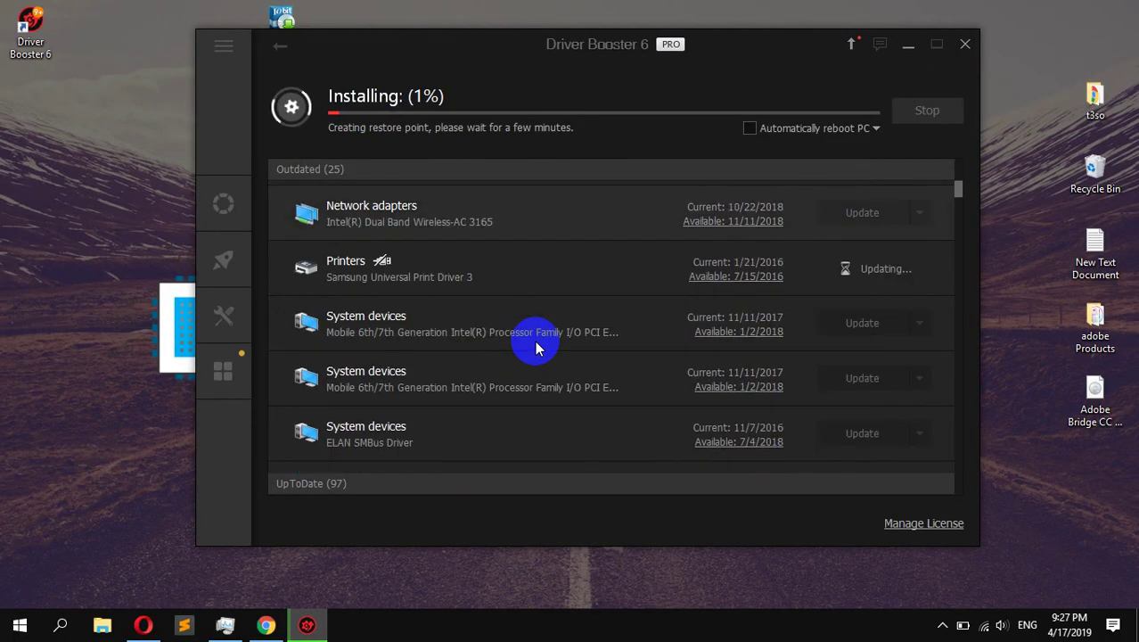
{"action": "left_click_drag", "start_coordinate": [961, 215], "coordinate": [960, 162]}
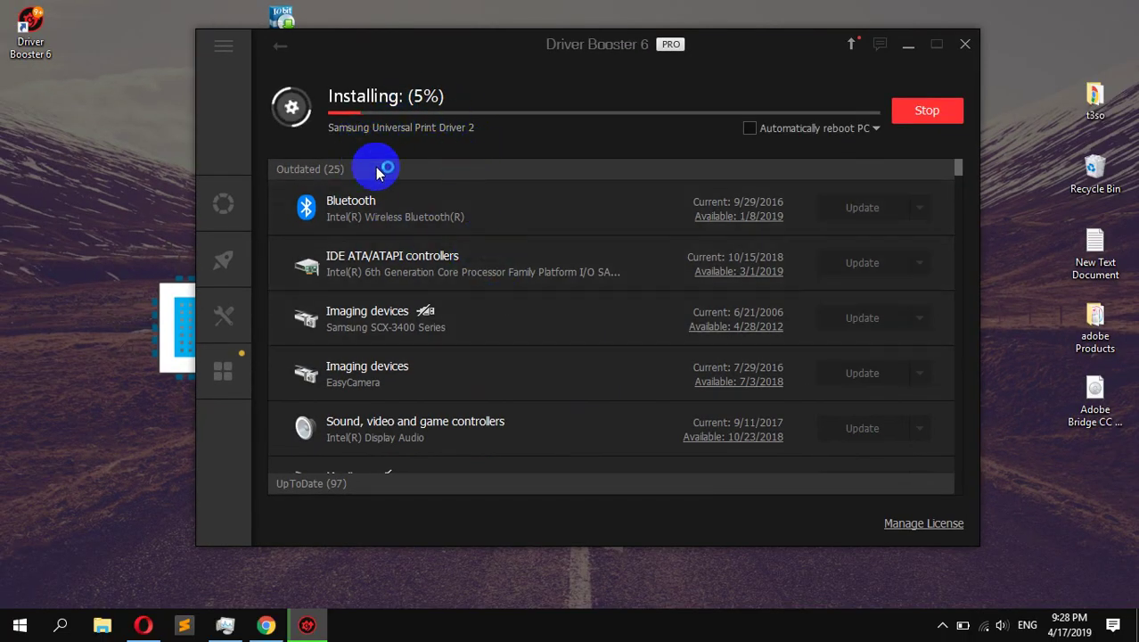
{"action": "right_click", "coordinate": [136, 162]}
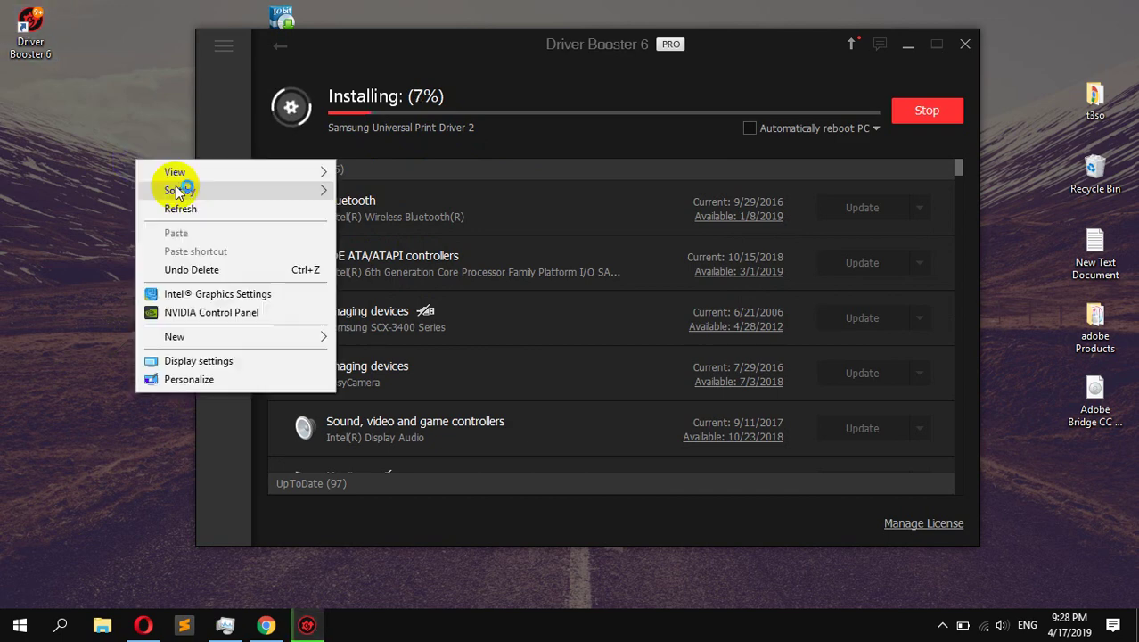
{"action": "left_click", "coordinate": [183, 211]}
{"action": "scroll", "coordinate": [394, 280], "scroll_direction": "down", "scroll_amount": 3}
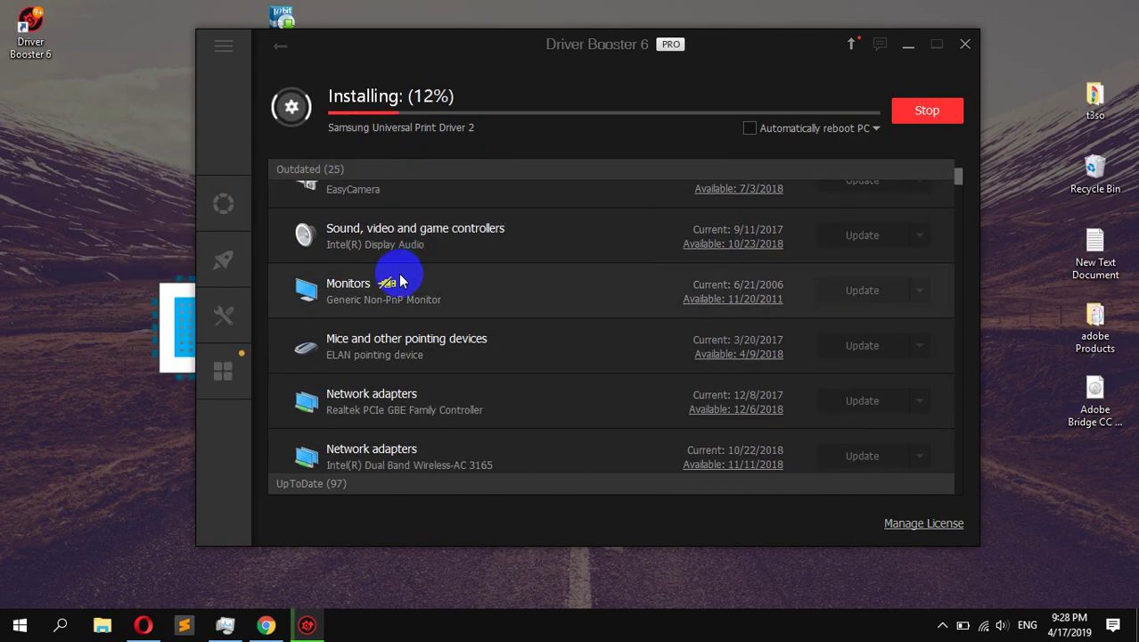
{"action": "scroll", "coordinate": [403, 280], "scroll_direction": "up", "scroll_amount": 3}
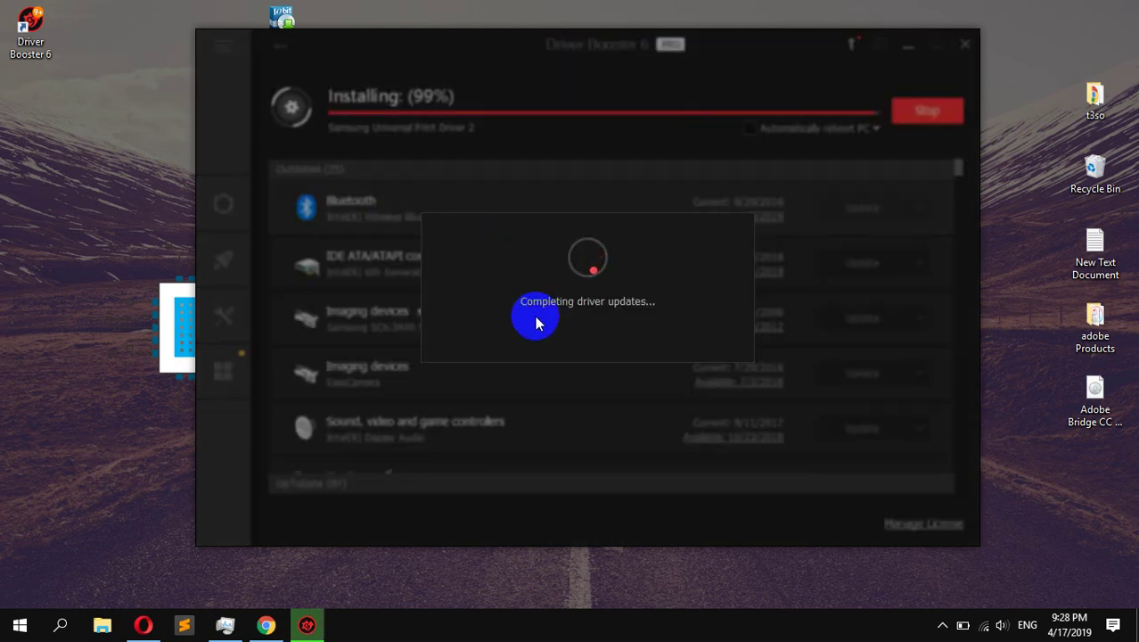
Review the finished update results with 19 outdated drivers, then go to the Boost page
{"action": "scroll", "coordinate": [533, 326], "scroll_direction": "down", "scroll_amount": 10}
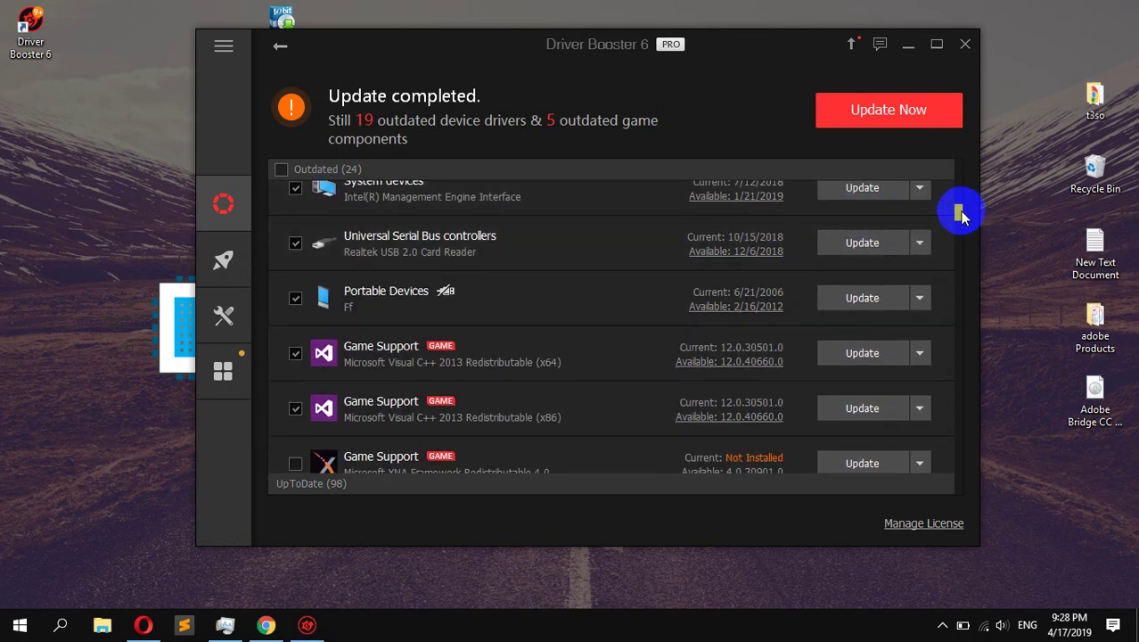
{"action": "left_click_drag", "start_coordinate": [959, 217], "coordinate": [952, 183]}
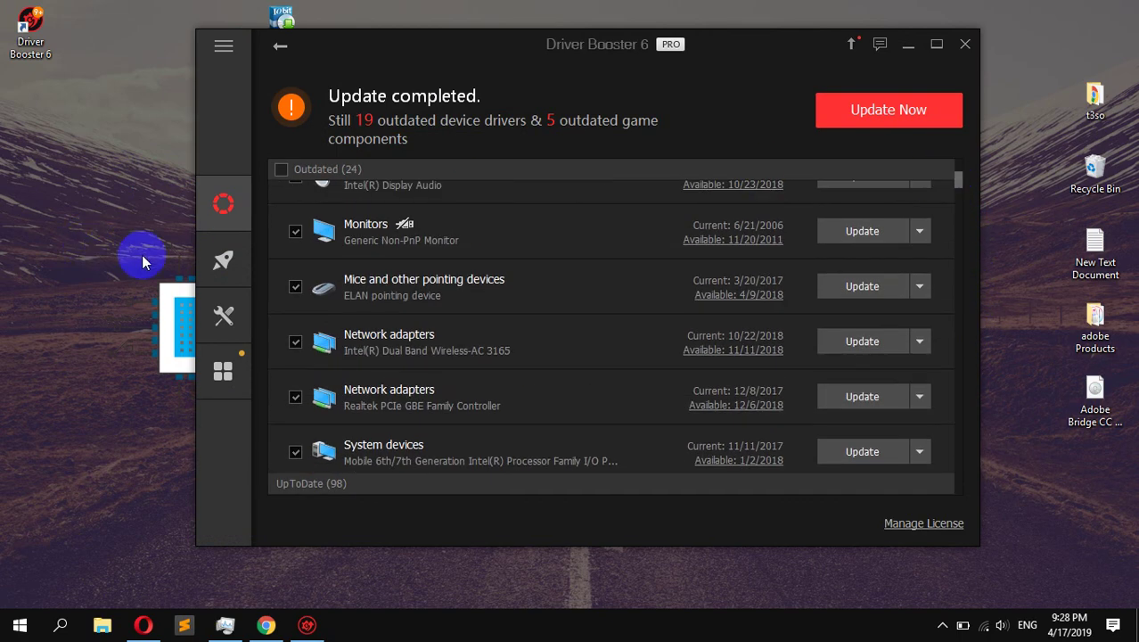
{"action": "left_click", "coordinate": [218, 262]}
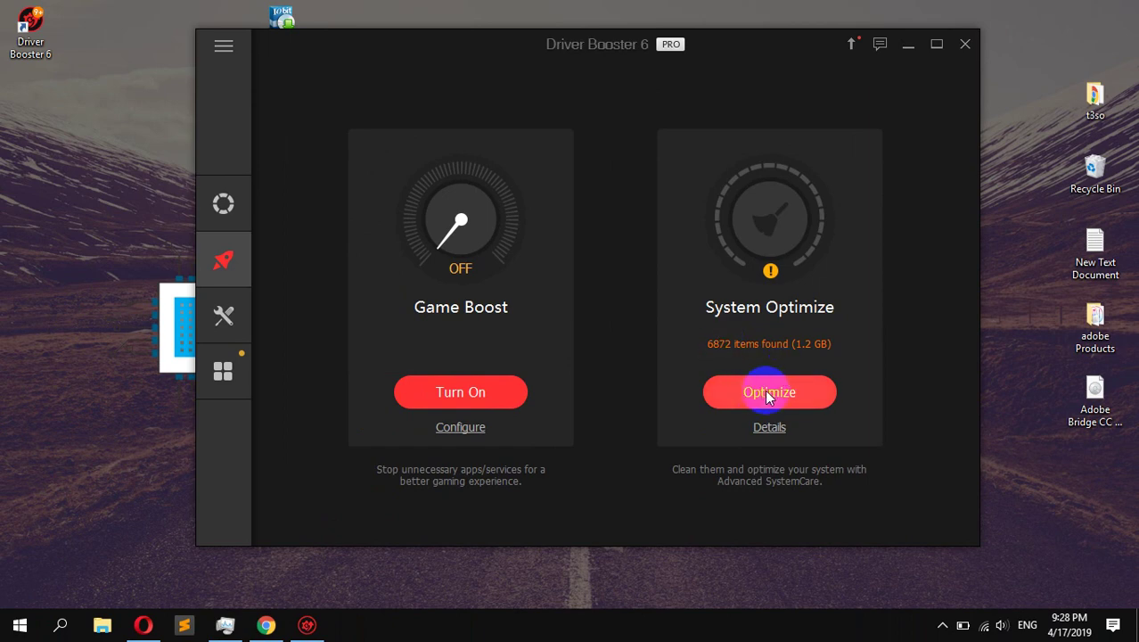
Cancel the Advanced SystemCare optional offer that appears with Optimize, twice
{"action": "left_click", "coordinate": [767, 396]}
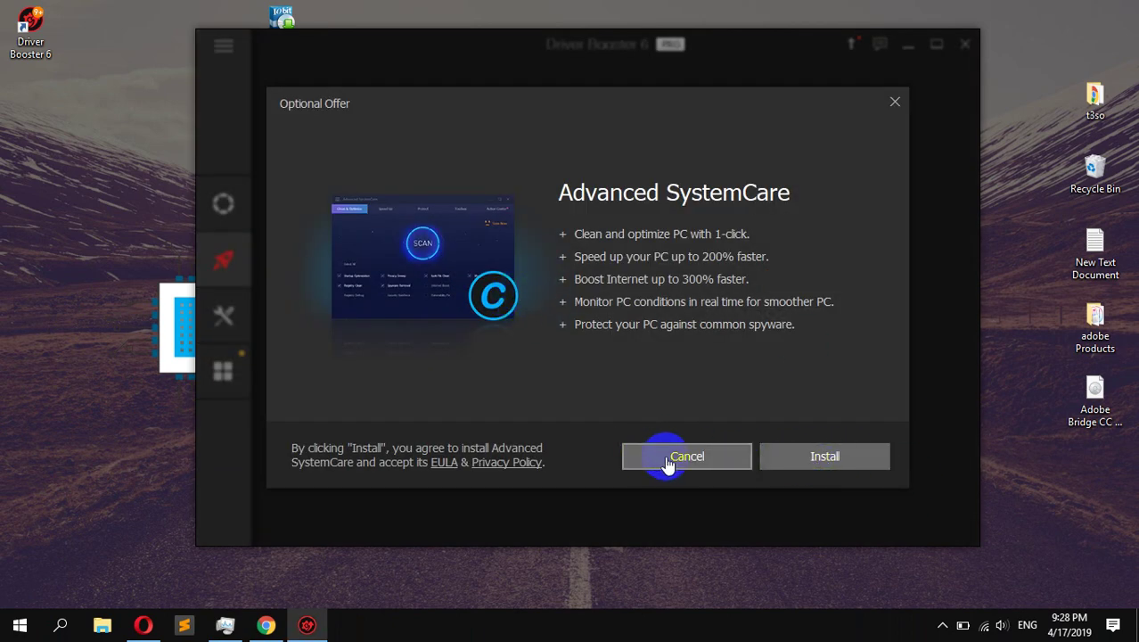
{"action": "left_click", "coordinate": [668, 462]}
{"action": "left_click", "coordinate": [768, 397]}
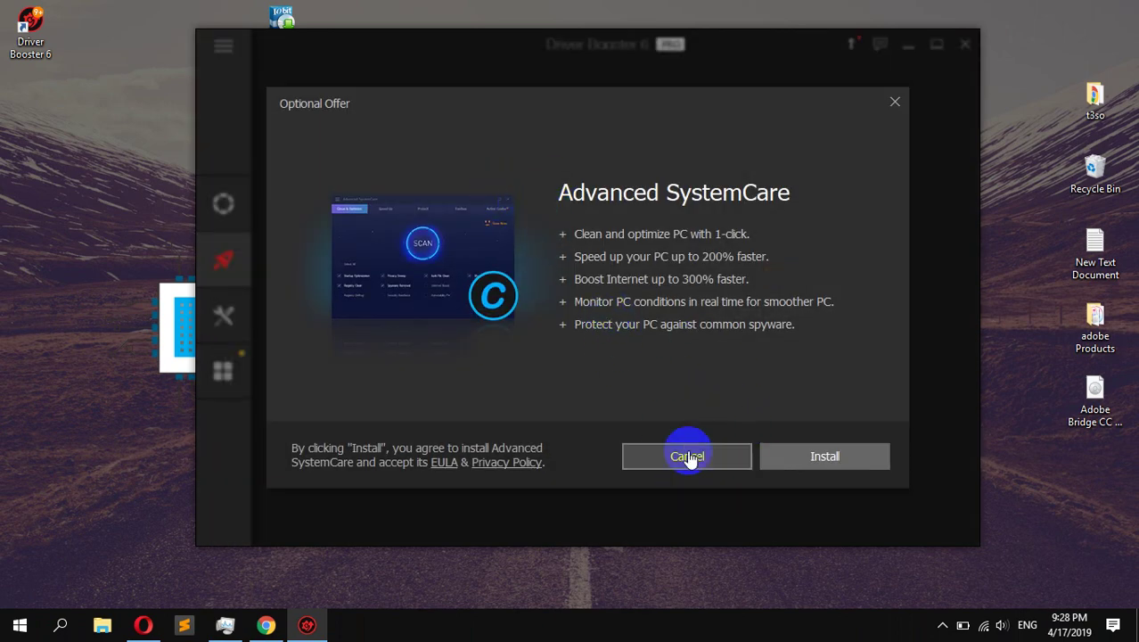
{"action": "left_click", "coordinate": [689, 457]}
Look over the Tools and Action Center pages, then return to the driver update list
{"action": "left_click", "coordinate": [223, 315]}
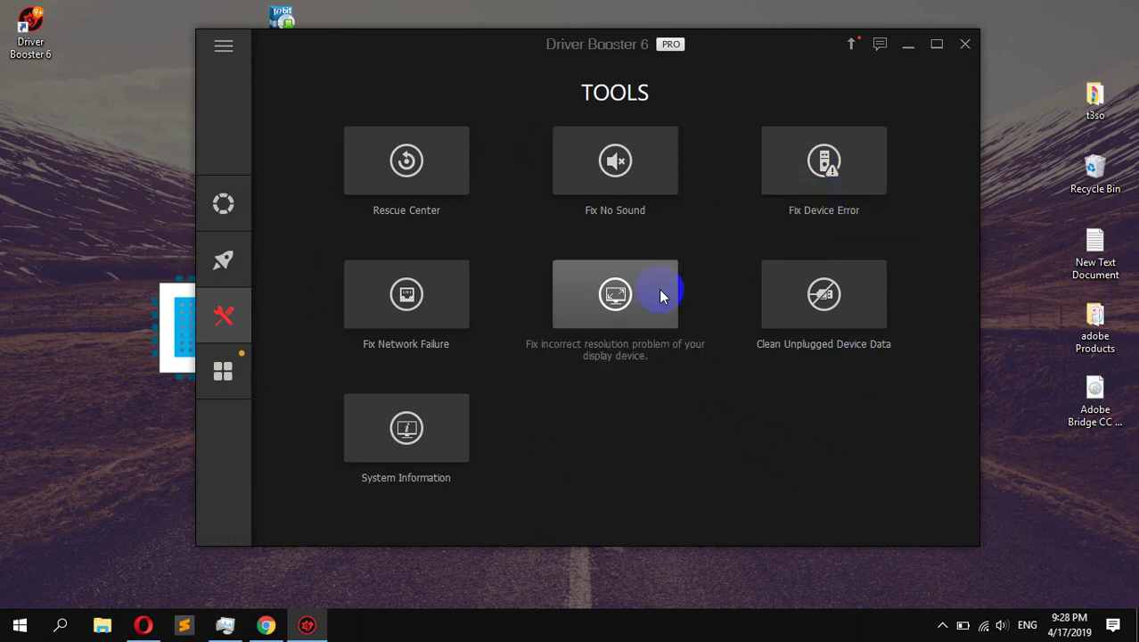
{"action": "left_click", "coordinate": [226, 366]}
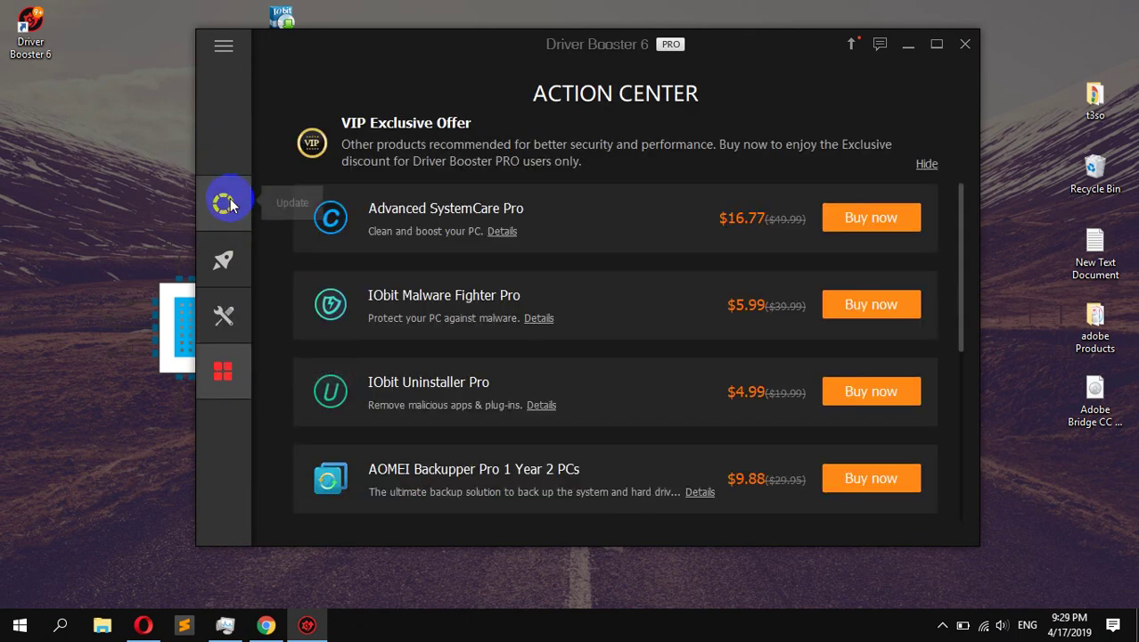
{"action": "left_click", "coordinate": [229, 205]}
{"action": "left_click", "coordinate": [223, 370]}
{"action": "scroll", "coordinate": [511, 343], "scroll_direction": "down", "scroll_amount": 3}
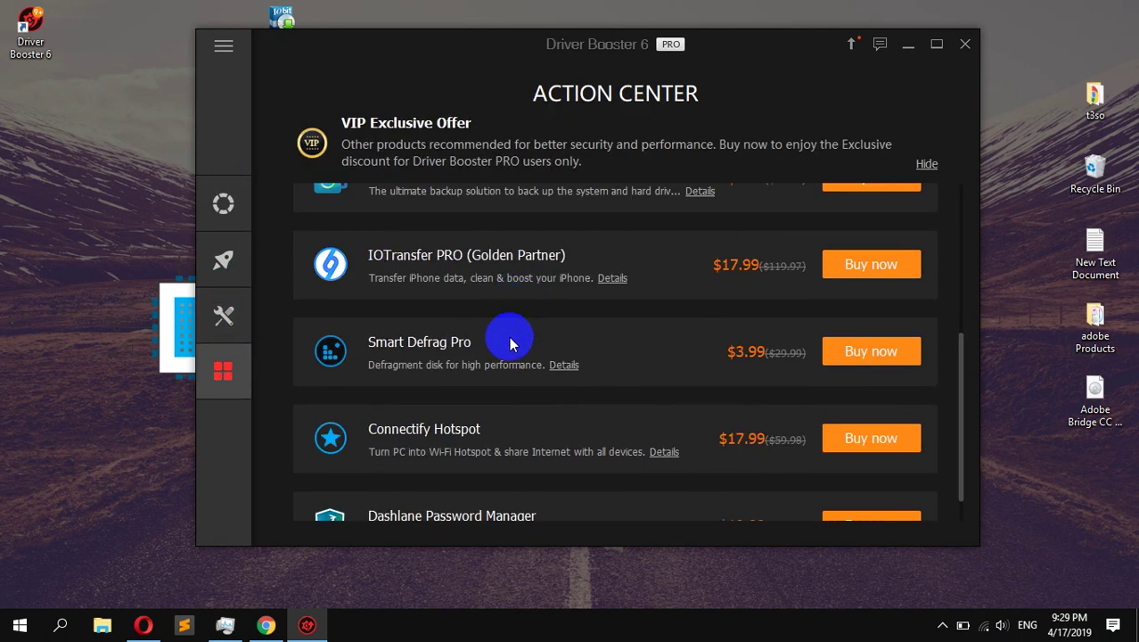
{"action": "scroll", "coordinate": [510, 343], "scroll_direction": "down", "scroll_amount": 1}
{"action": "scroll", "coordinate": [515, 339], "scroll_direction": "up", "scroll_amount": 4}
{"action": "left_click", "coordinate": [224, 204]}
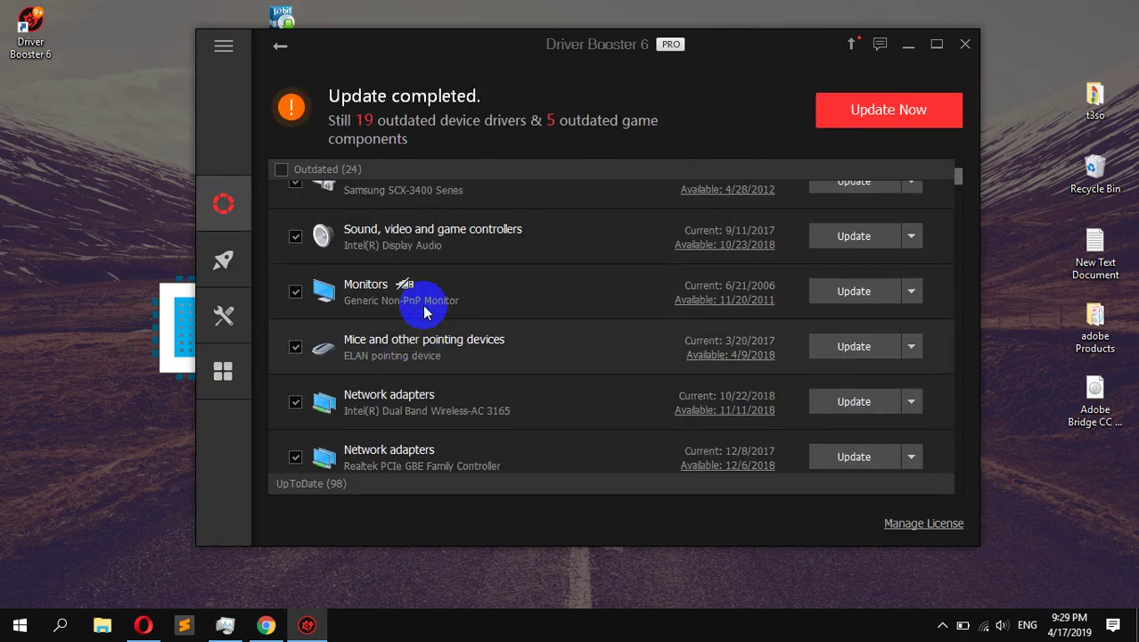
{"action": "scroll", "coordinate": [375, 290], "scroll_direction": "up", "scroll_amount": 3}
{"action": "scroll", "coordinate": [738, 254], "scroll_direction": "down", "scroll_amount": 6}
{"action": "scroll", "coordinate": [755, 255], "scroll_direction": "up", "scroll_amount": 4}
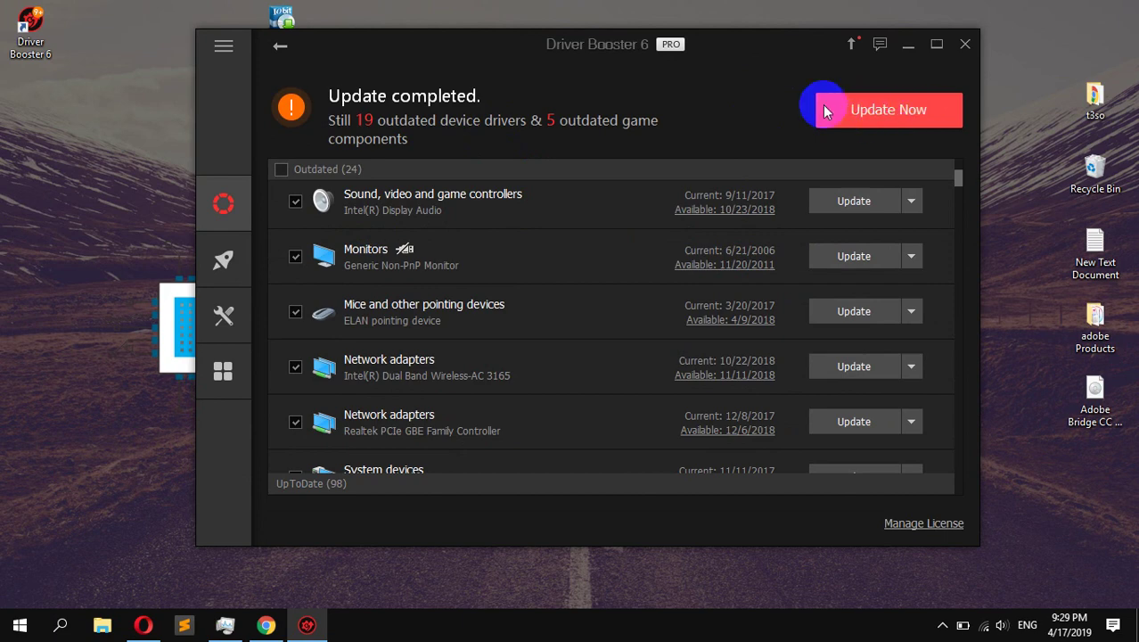
{"action": "scroll", "coordinate": [686, 337], "scroll_direction": "down", "scroll_amount": 3}
{"action": "scroll", "coordinate": [688, 334], "scroll_direction": "down", "scroll_amount": 5}
{"action": "scroll", "coordinate": [685, 326], "scroll_direction": "up", "scroll_amount": 10}
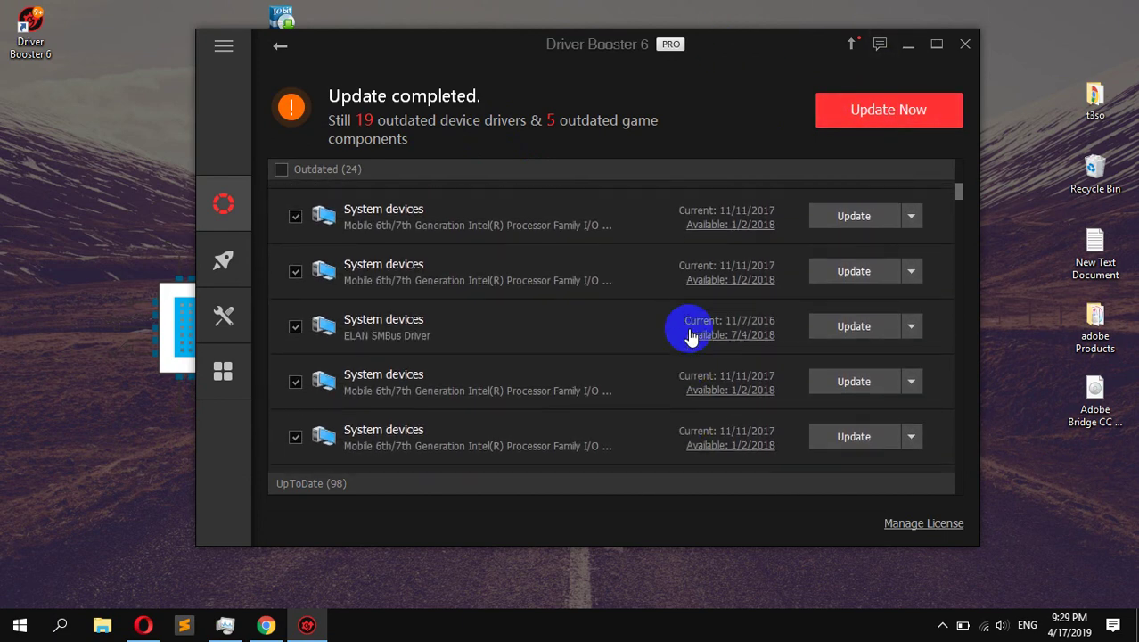